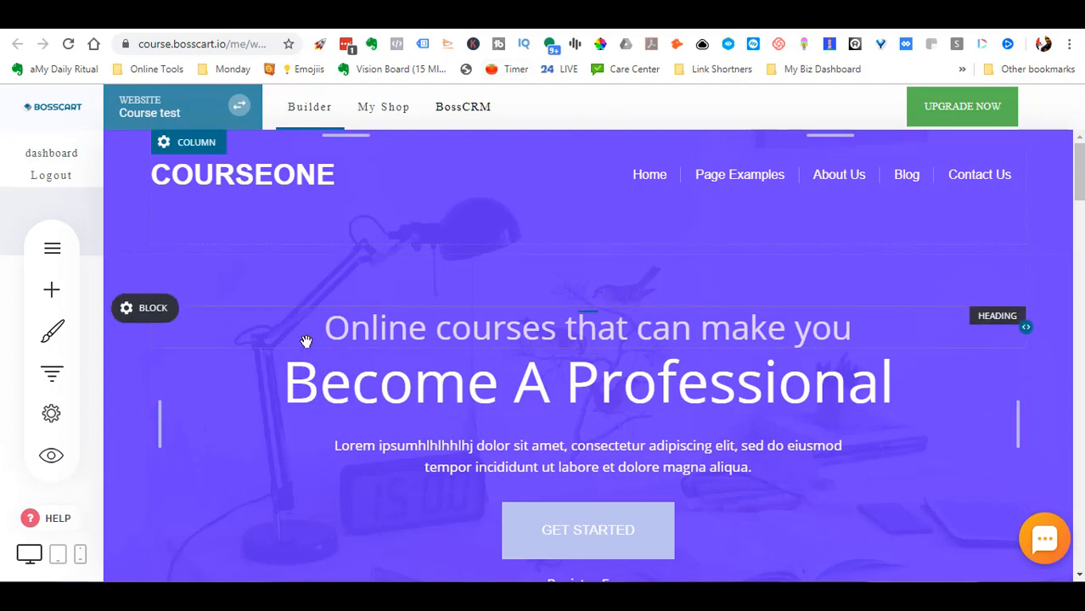
Step: Open the shop's shipping settings, look over the existing shipping options and start a new shipping option
left_click(371, 111)
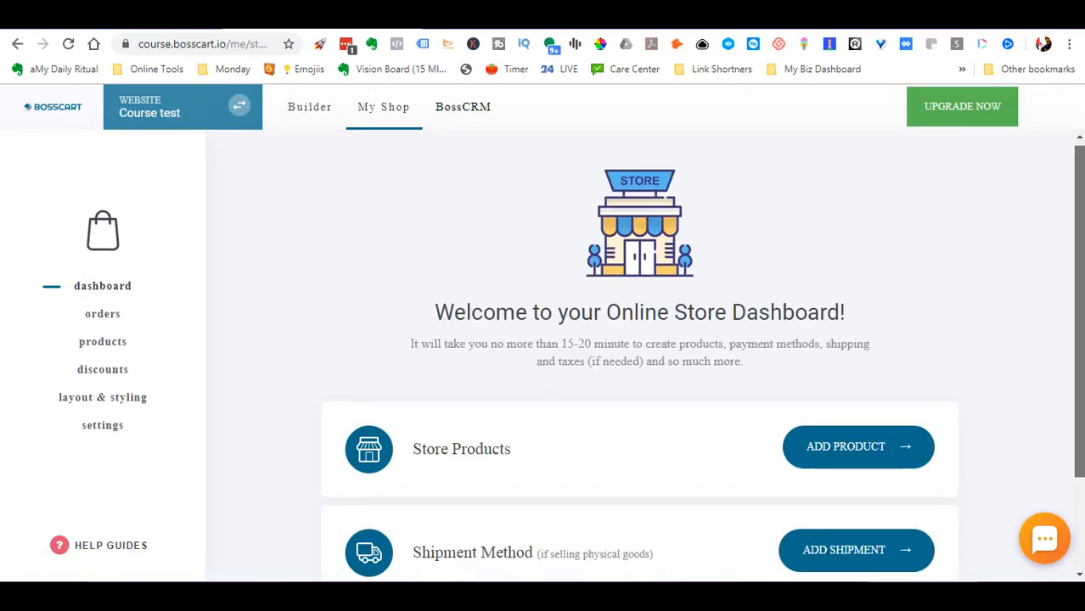
scroll(637, 400, "down", 3)
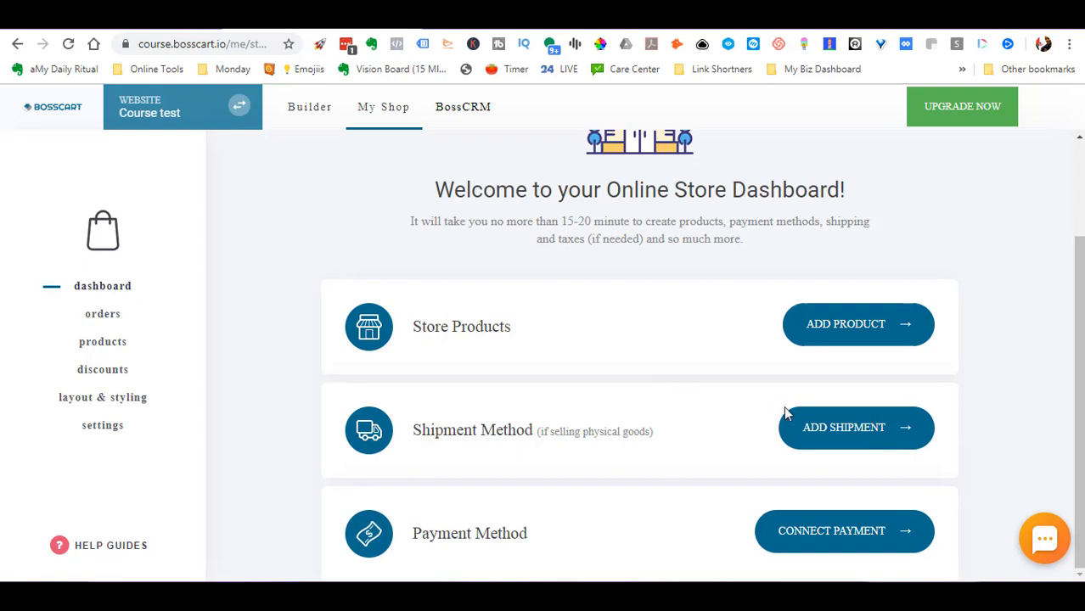
left_click(837, 432)
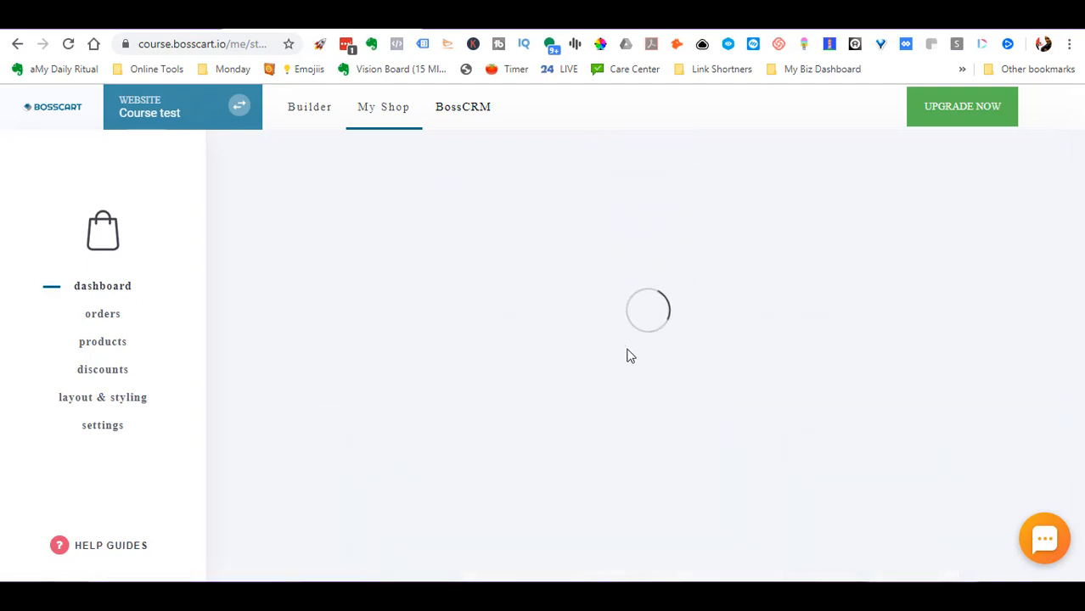
scroll(965, 359, "down", 2)
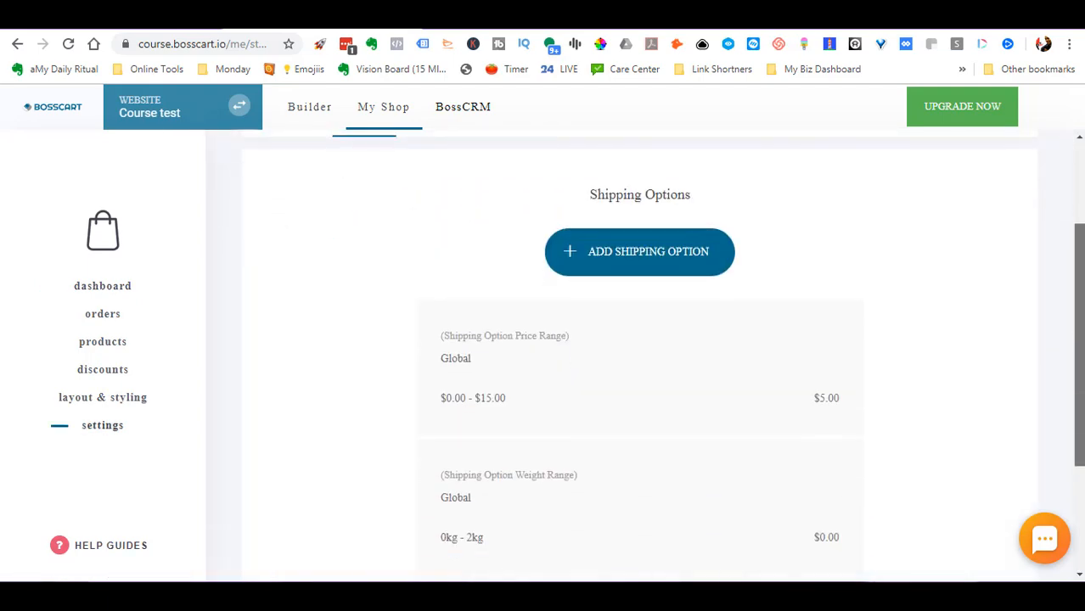
scroll(889, 423, "down", 2)
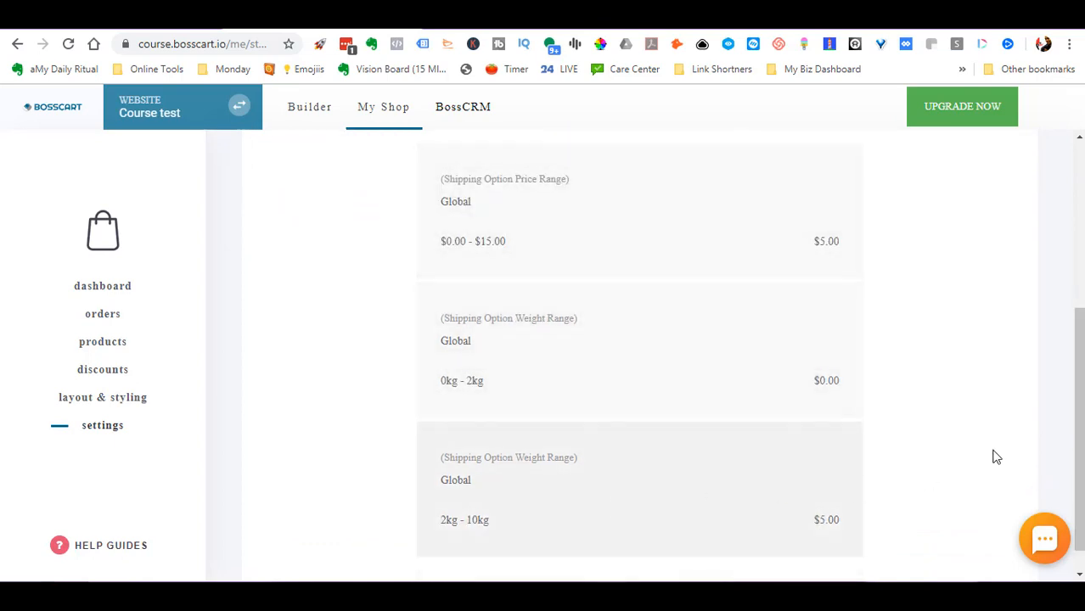
left_click_drag(1079, 467, 1079, 374)
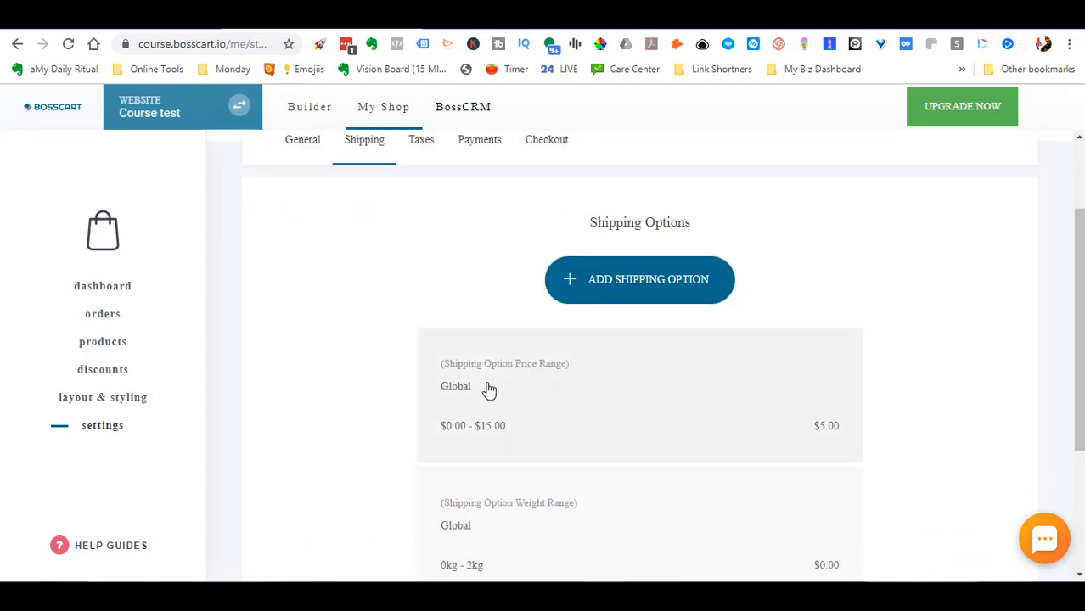
scroll(574, 416, "down", 2)
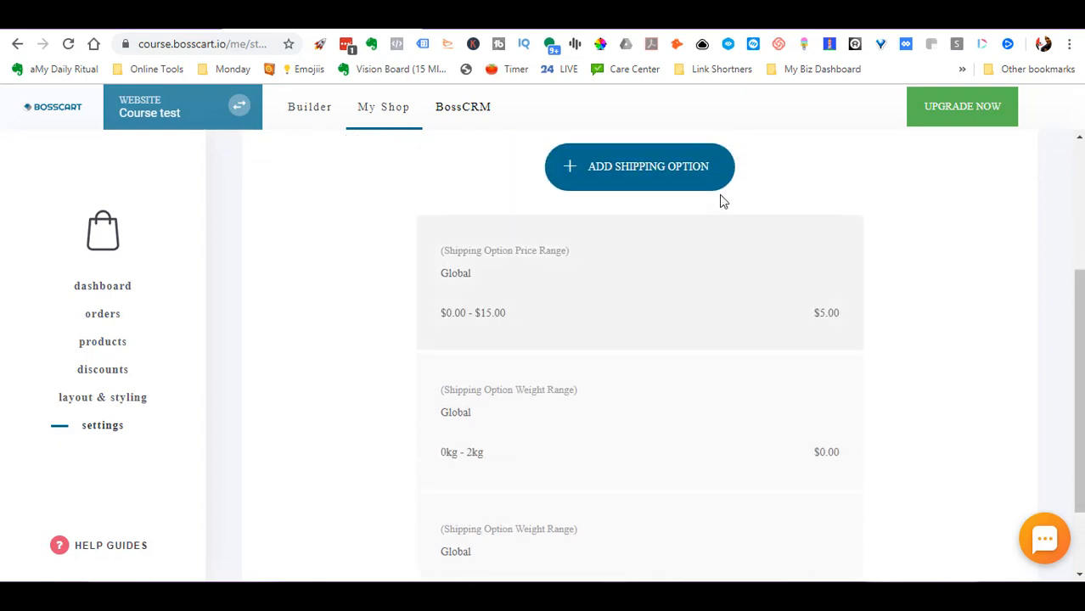
left_click(613, 174)
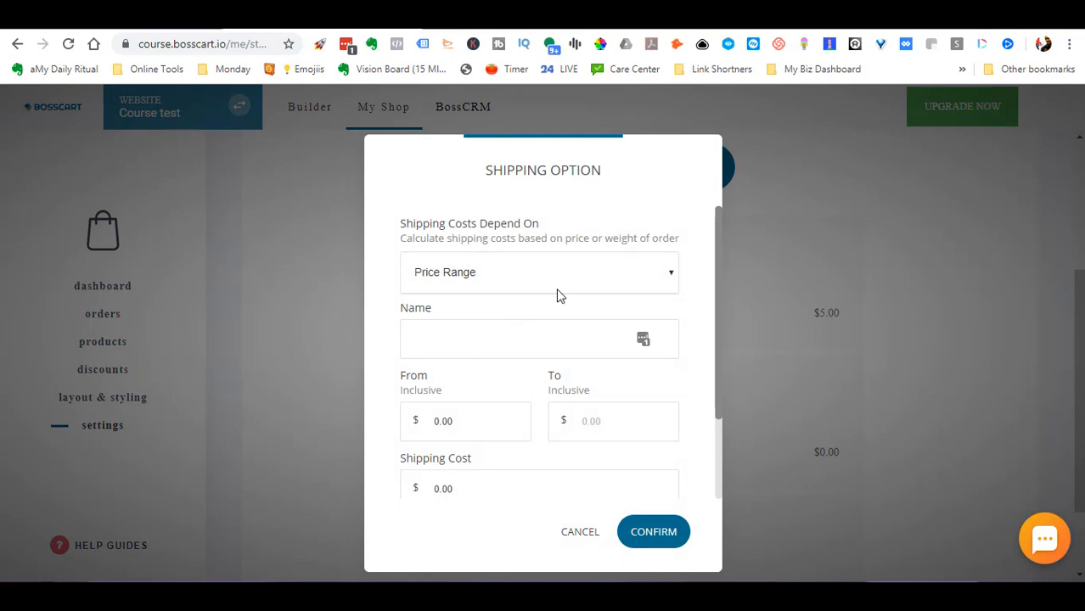
Step: Look through the shipping option's fields and make its costs depend on Weight Range
scroll(680, 344, "down", 2)
scroll(681, 357, "up", 2)
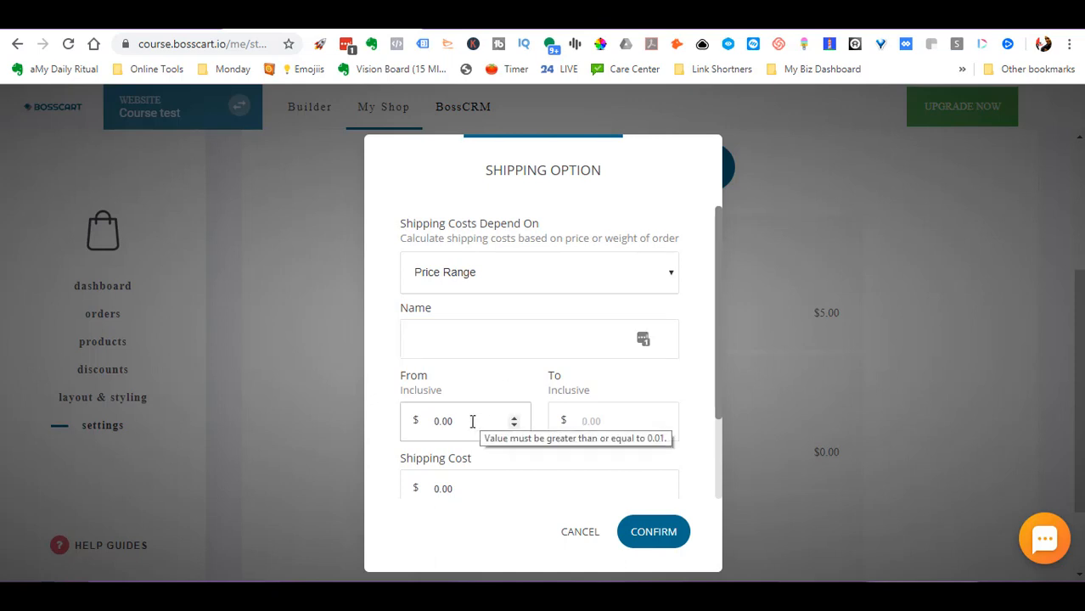
left_click(499, 427)
left_click(582, 421)
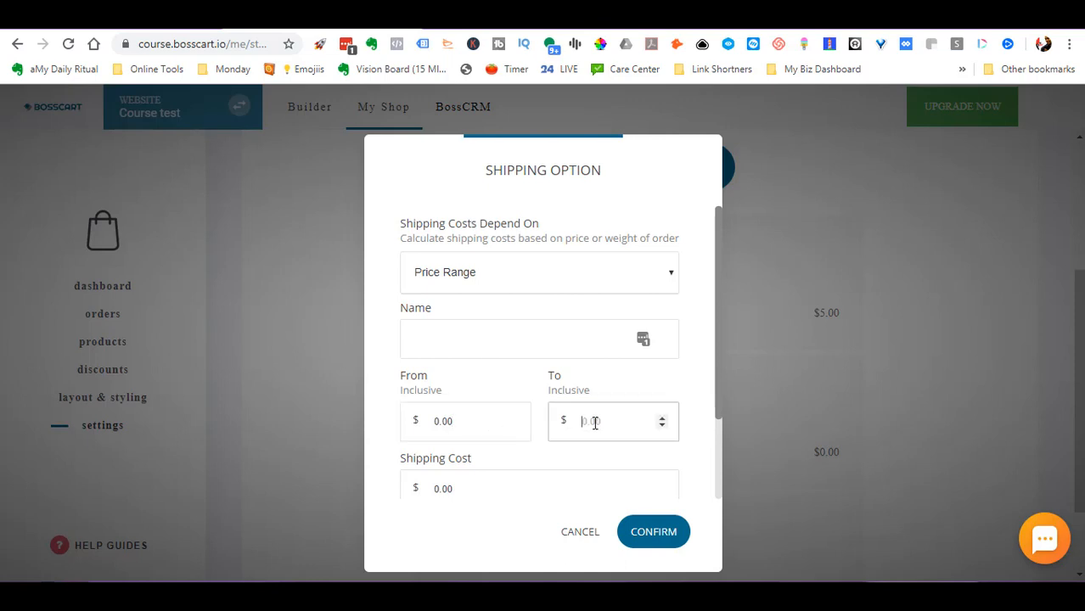
scroll(671, 381, "down", 2)
left_click(457, 373)
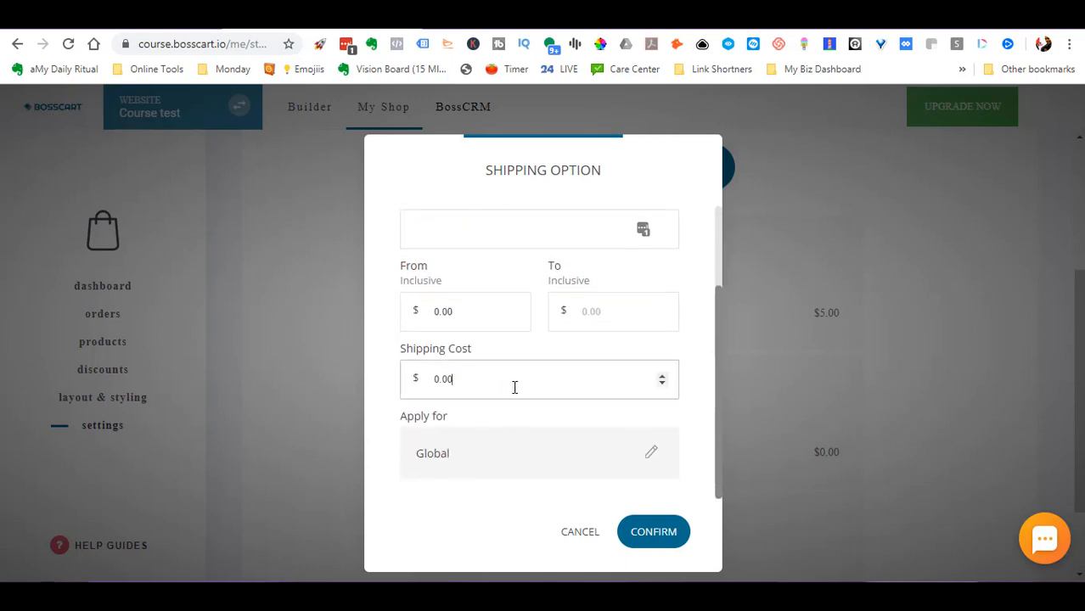
scroll(659, 373, "up", 6)
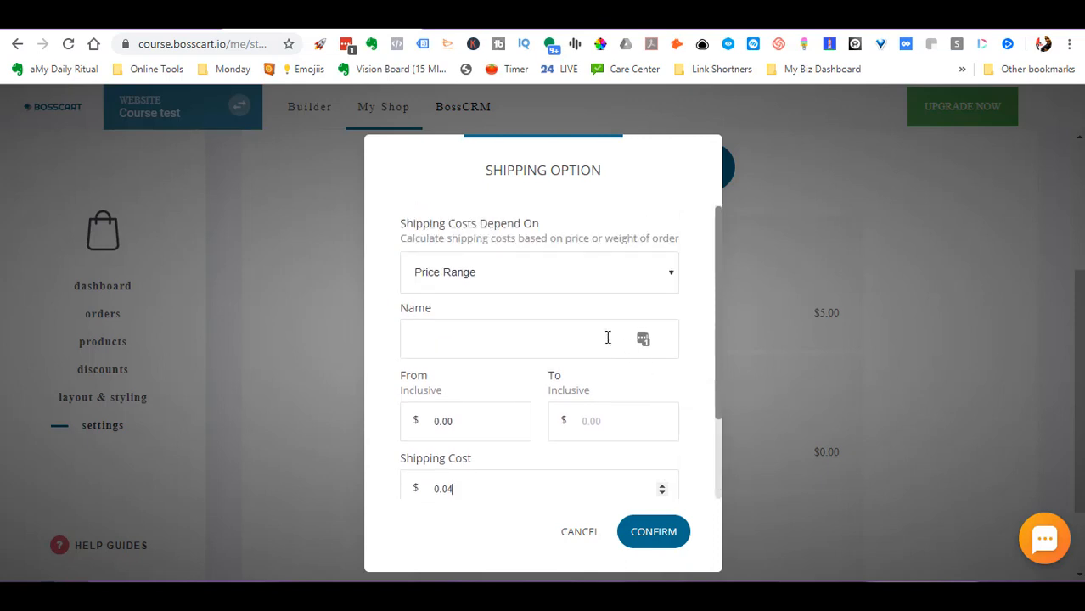
left_click(519, 281)
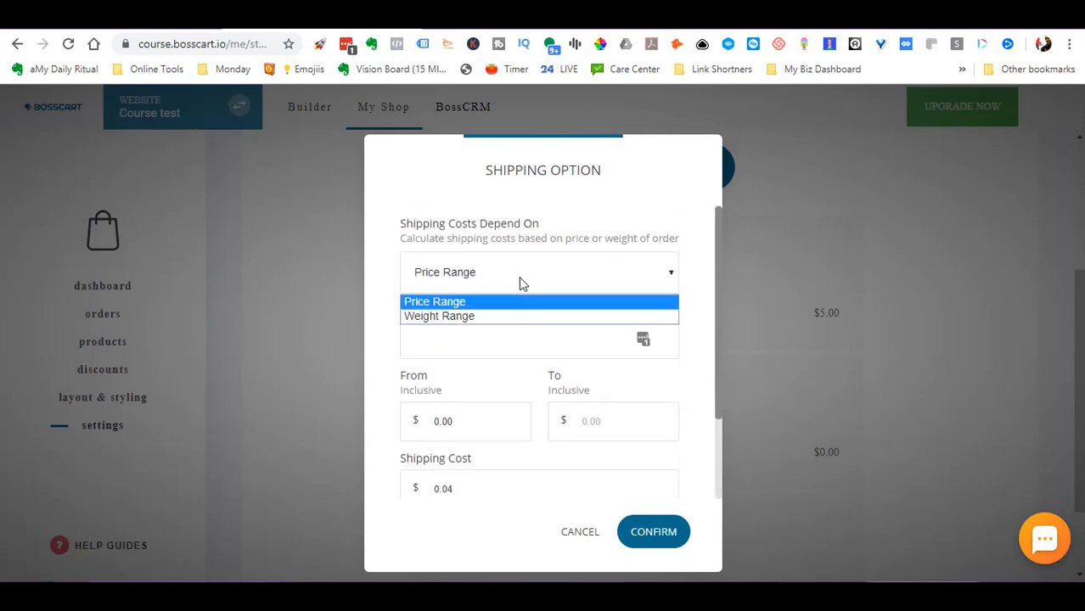
left_click(486, 317)
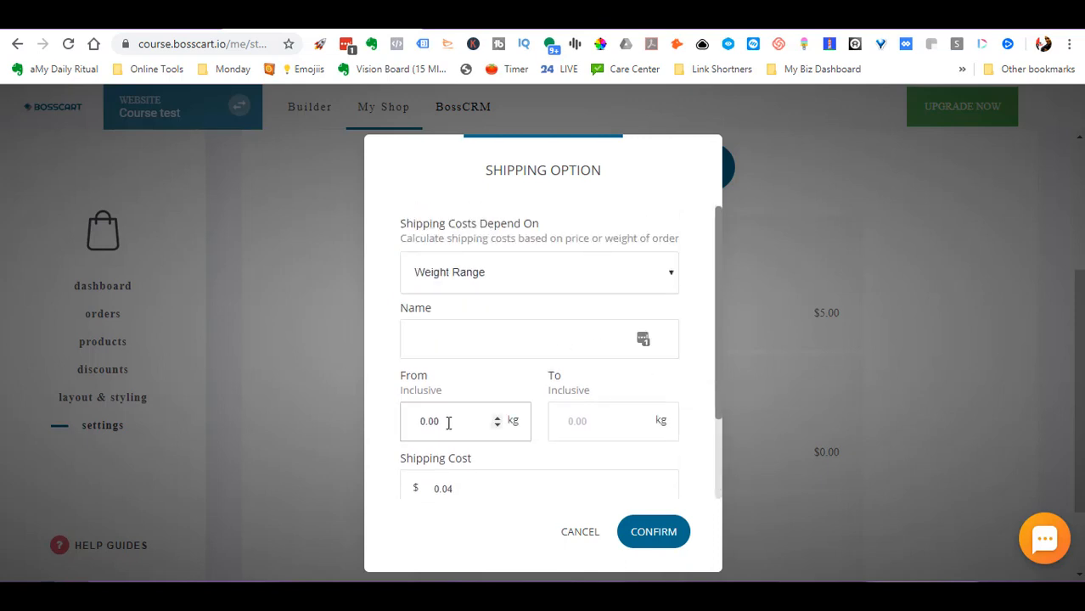
Step: Apply the shipping option to the United States of America only
scroll(582, 390, "down", 1)
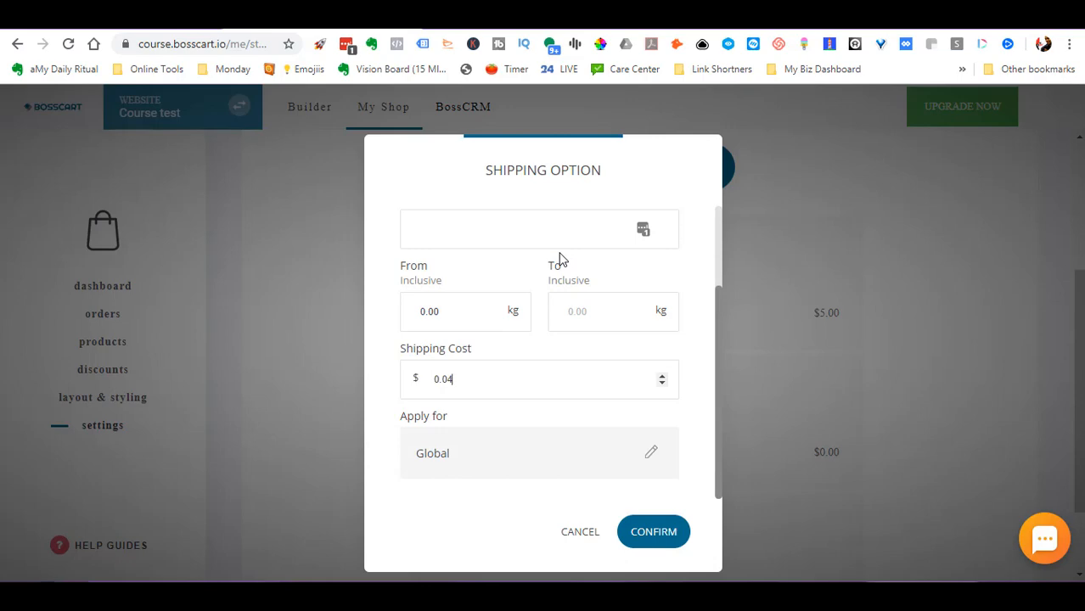
left_click(652, 454)
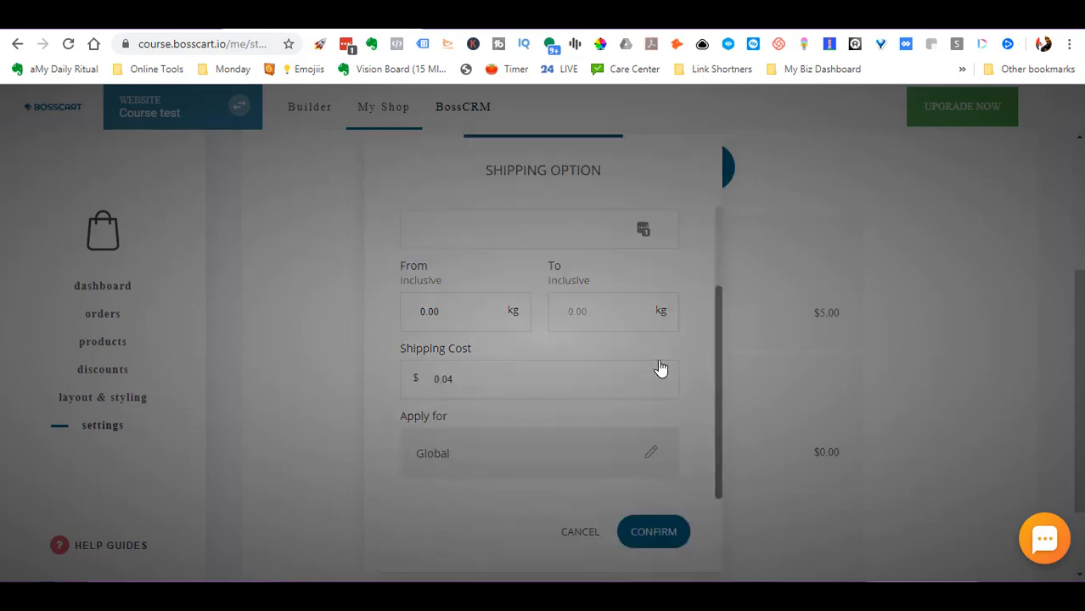
scroll(604, 349, "down", 20)
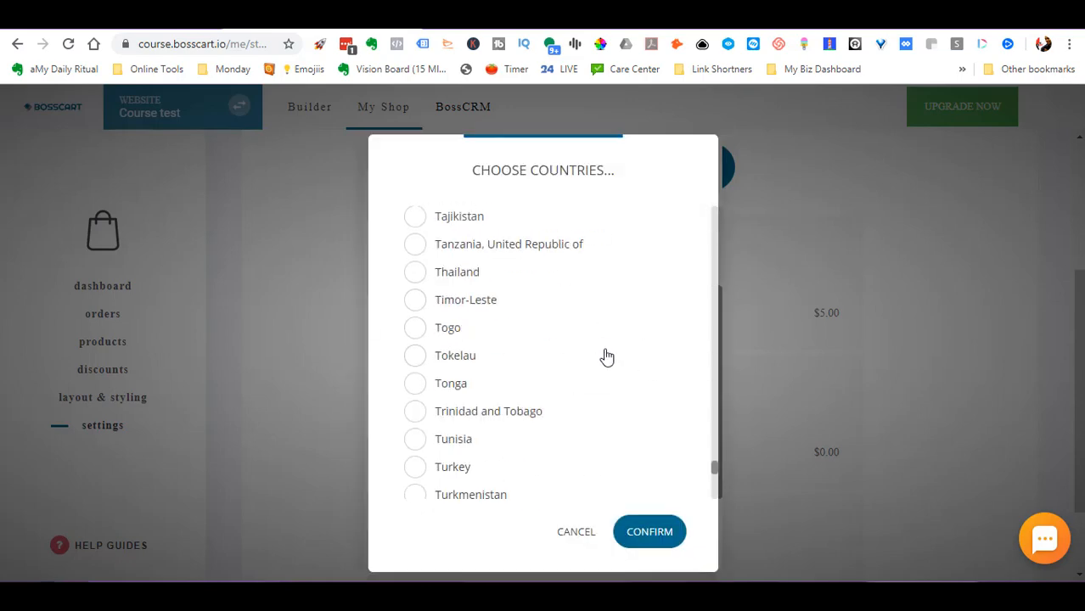
scroll(607, 356, "down", 5)
scroll(613, 310, "up", 9)
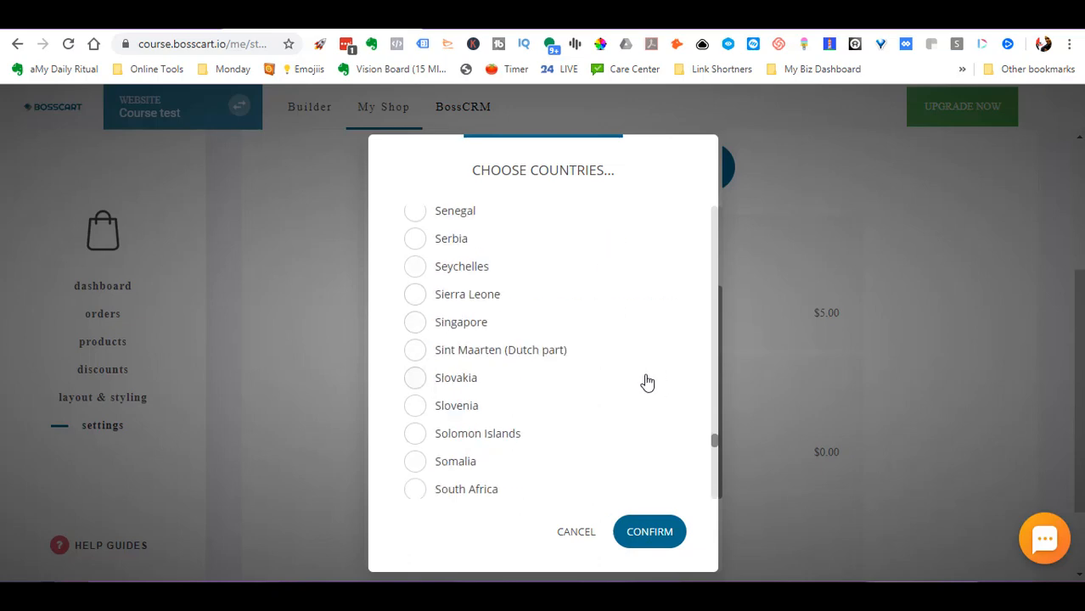
scroll(647, 382, "up", 18)
scroll(613, 322, "down", 20)
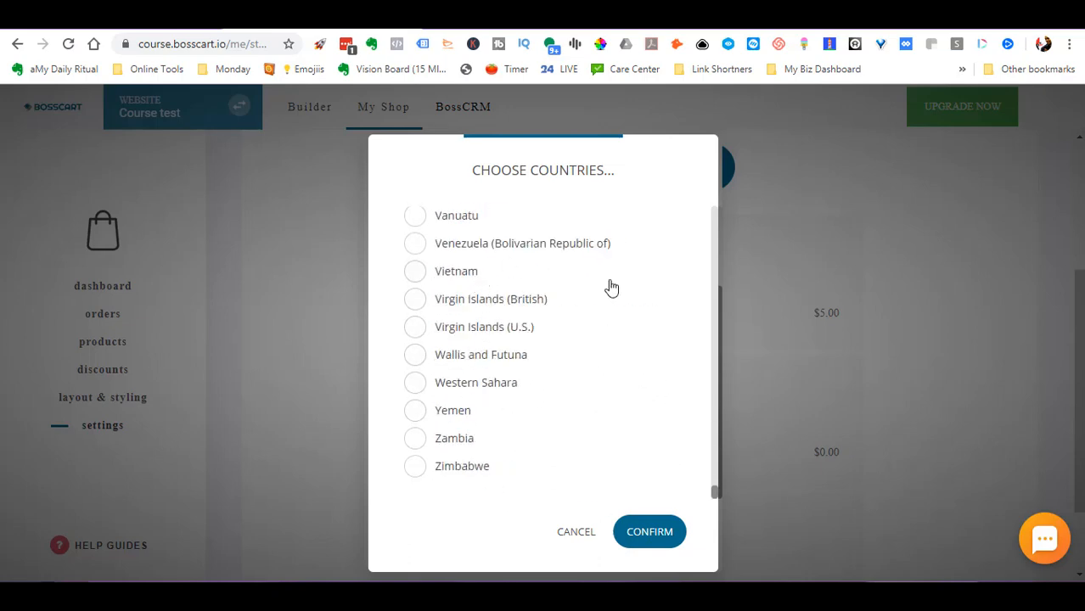
scroll(580, 334, "up", 3)
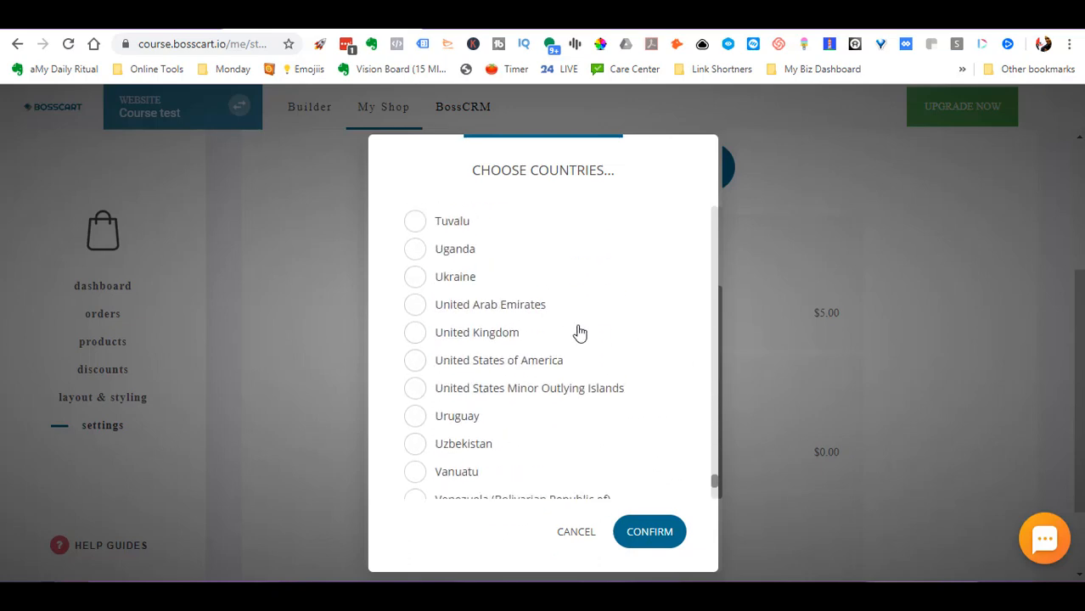
left_click(458, 362)
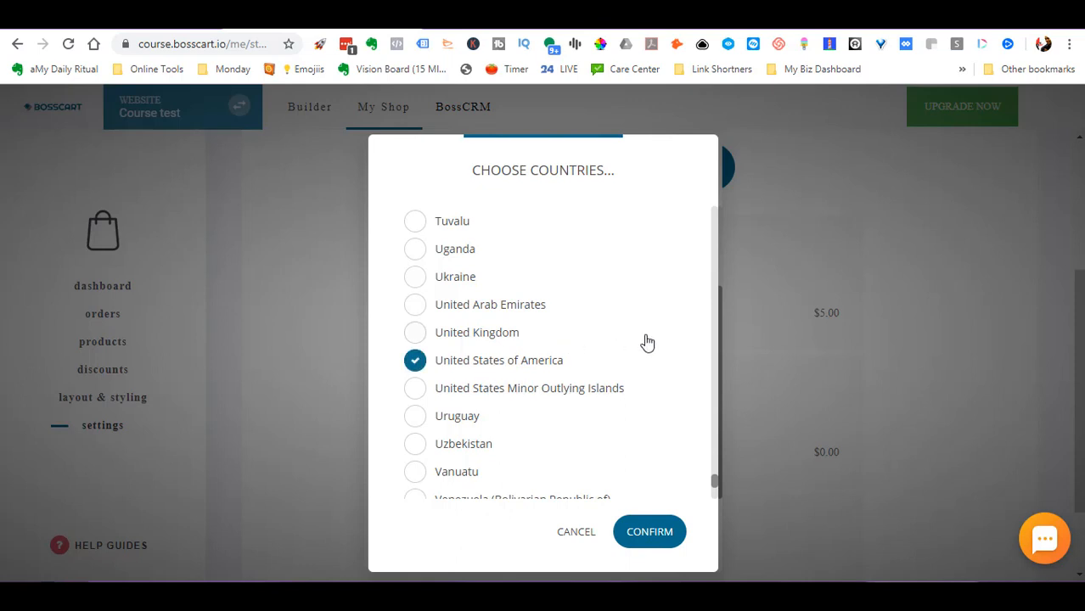
left_click(649, 532)
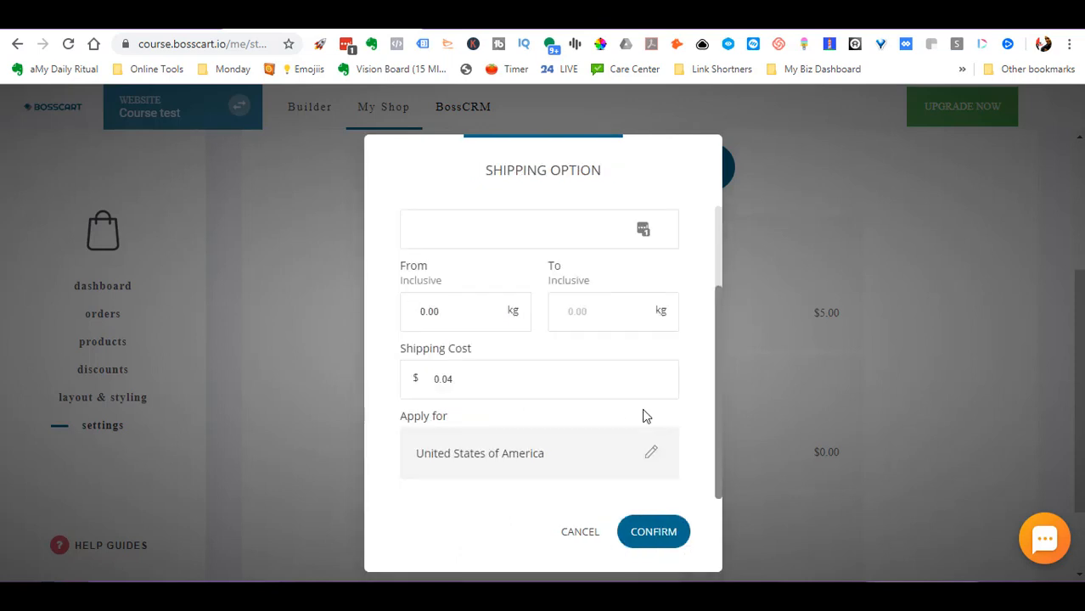
Step: Set the shipping cost to $0 and make the shipping costs depend on Price Range
left_click_drag(471, 376, 383, 380)
type("0")
scroll(548, 400, "up", 3)
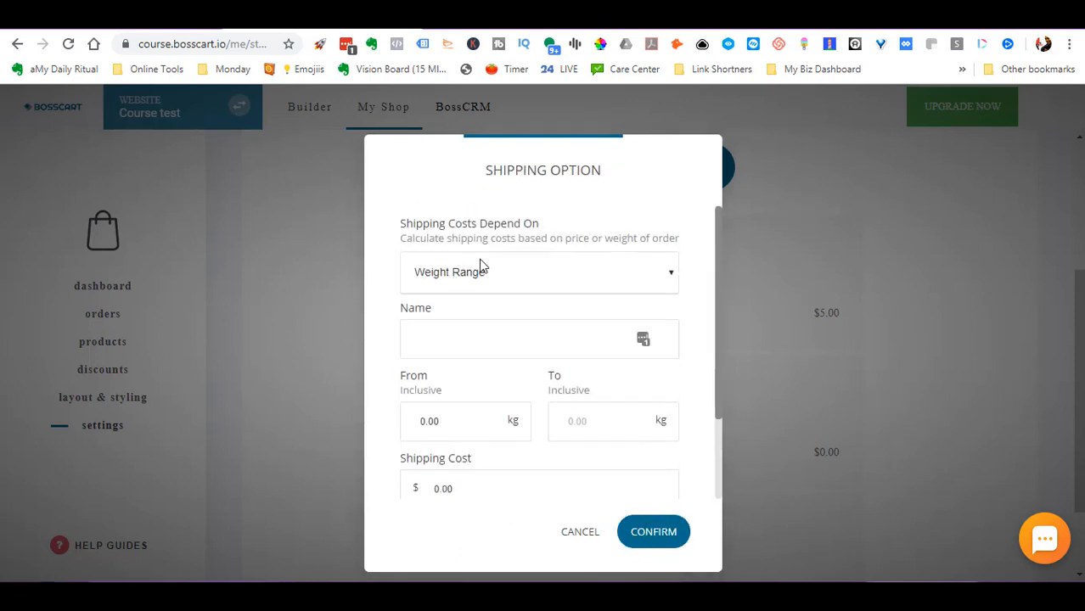
left_click(483, 268)
left_click(443, 304)
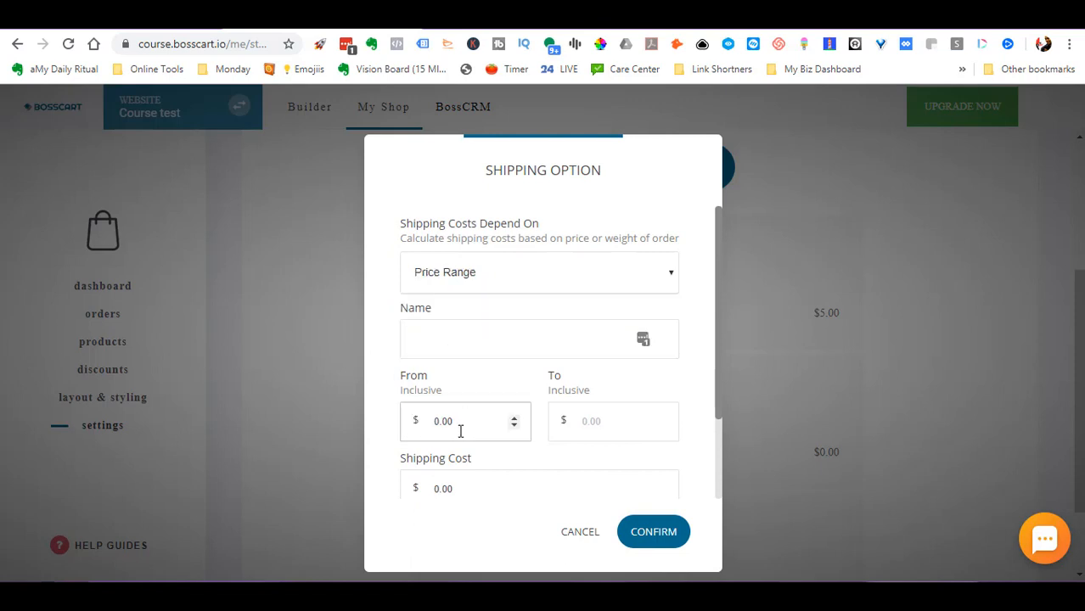
Step: Set the shipping option's price range from $50 to $1000000
left_click_drag(460, 420, 393, 430)
type("50")
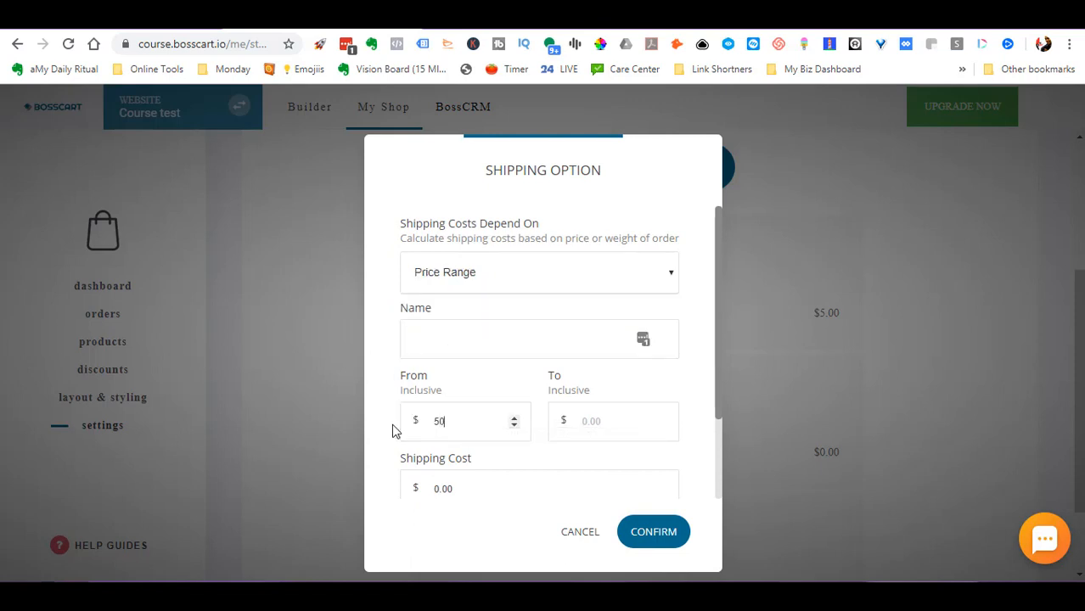
left_click(617, 411)
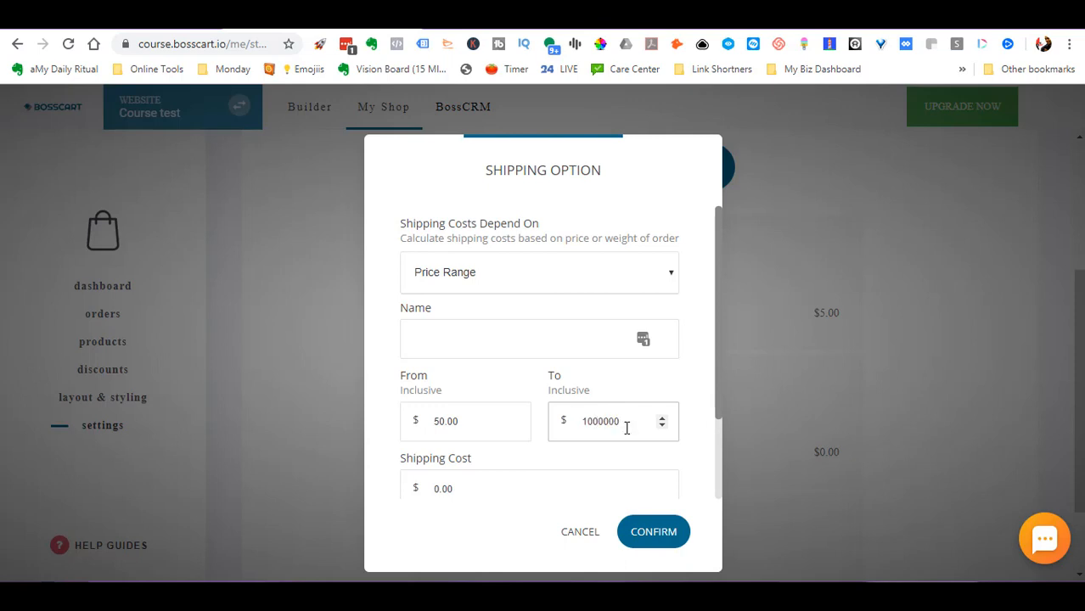
left_click_drag(626, 428, 613, 423)
key("shift+Left")
key("shift+Left")
left_click(604, 424)
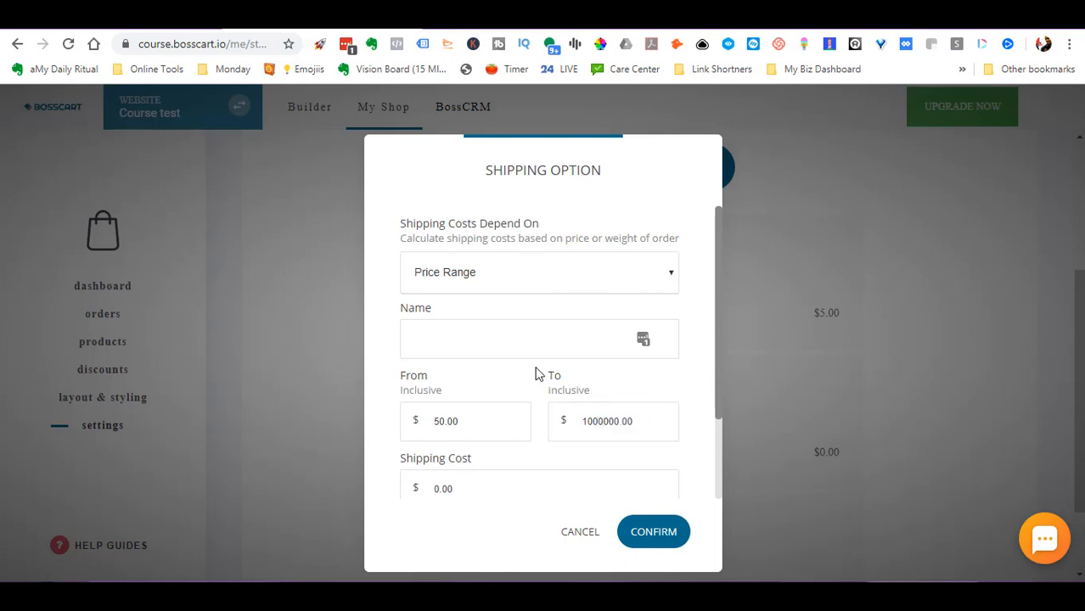
Step: Name the shipping option "Free shipping over $50" and save it to the shipping options list
left_click(541, 326)
type("Free shipping over $50")
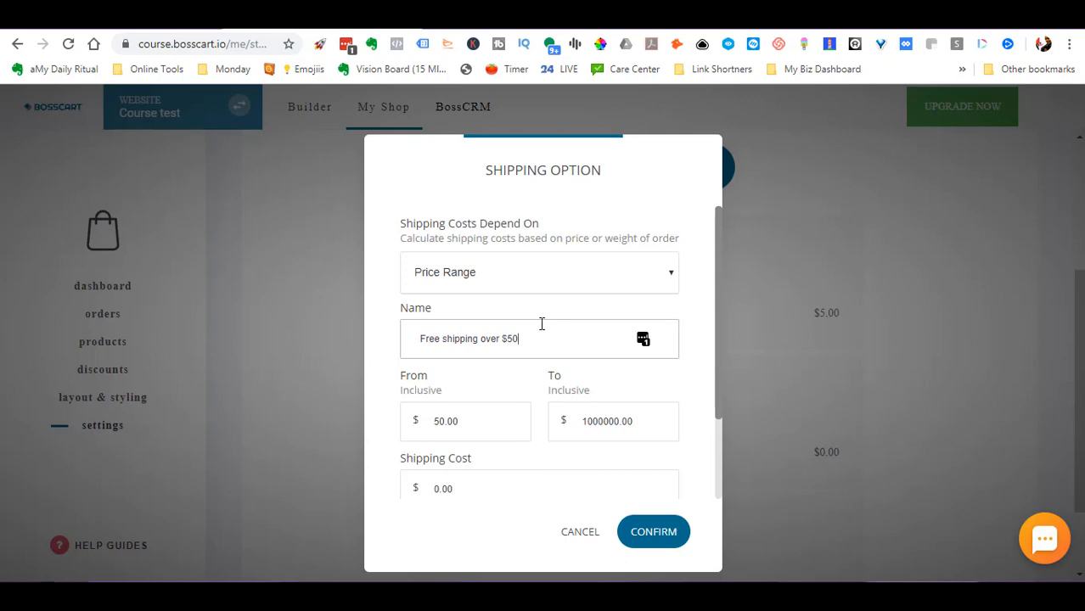
left_click(395, 312)
scroll(535, 293, "down", 2)
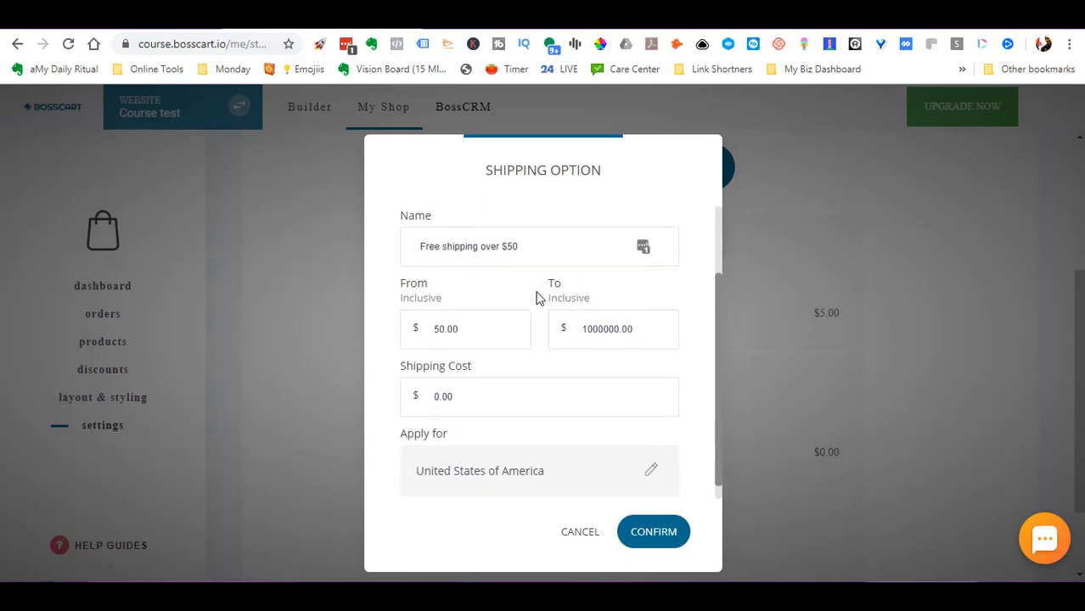
left_click(649, 530)
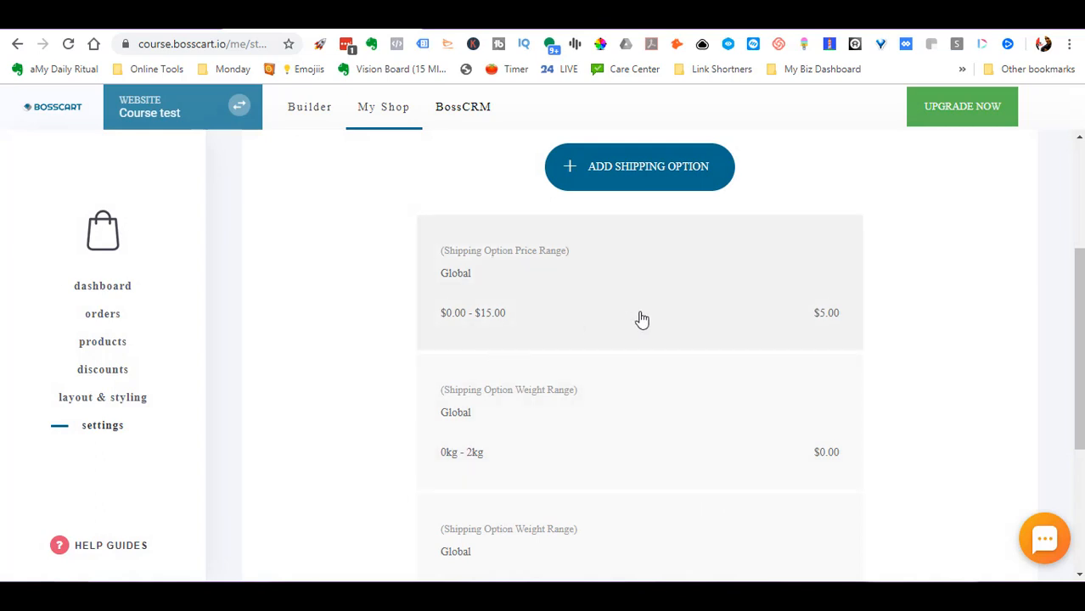
scroll(672, 328, "down", 3)
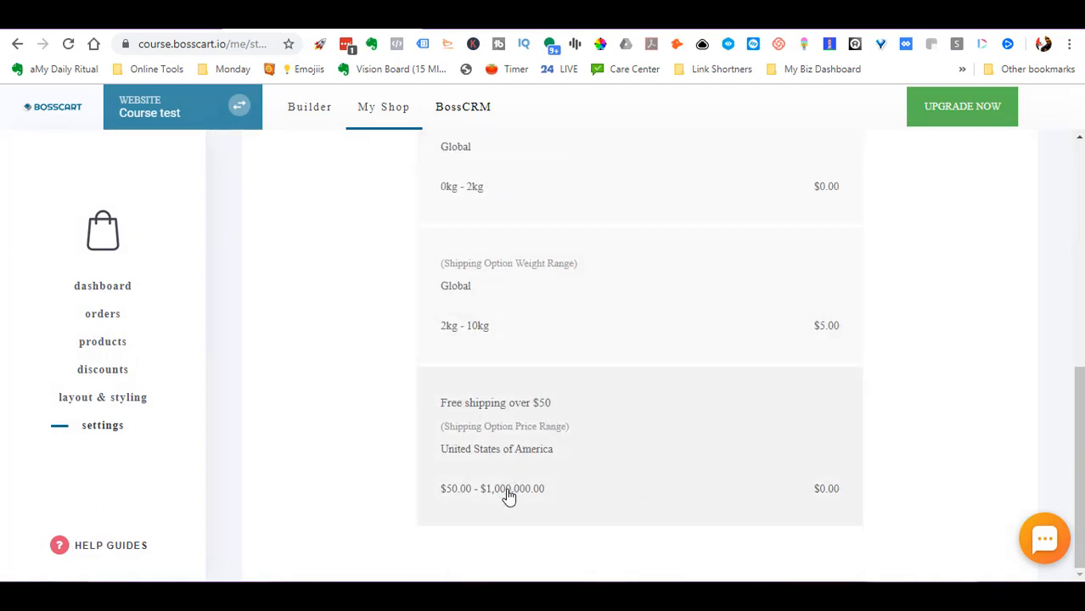
Step: Go to the shop's product list and start a new product with a blank product form
left_click(92, 341)
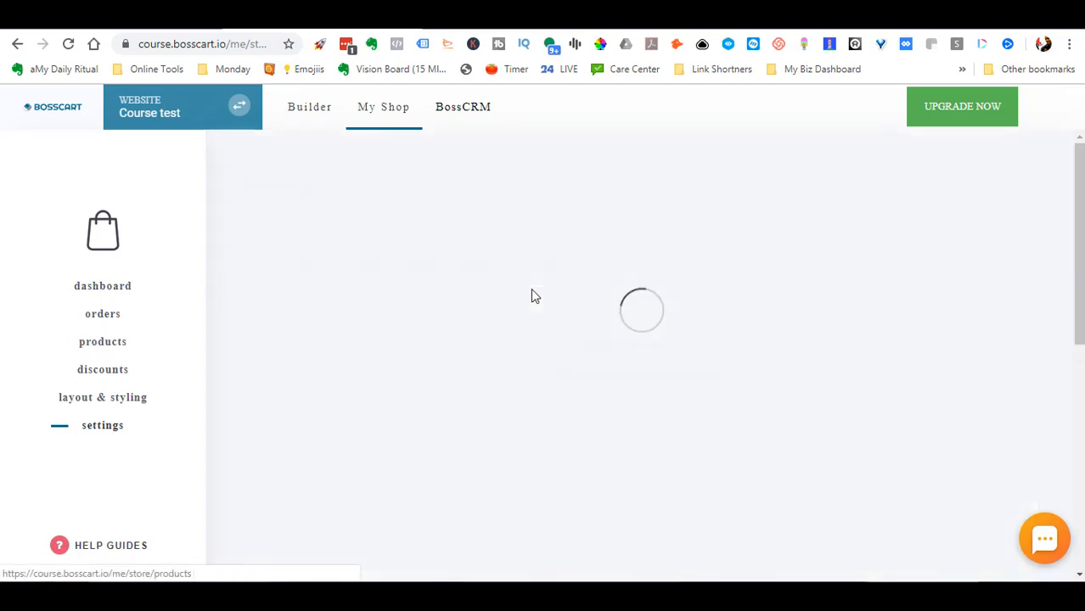
scroll(634, 346, "down", 3)
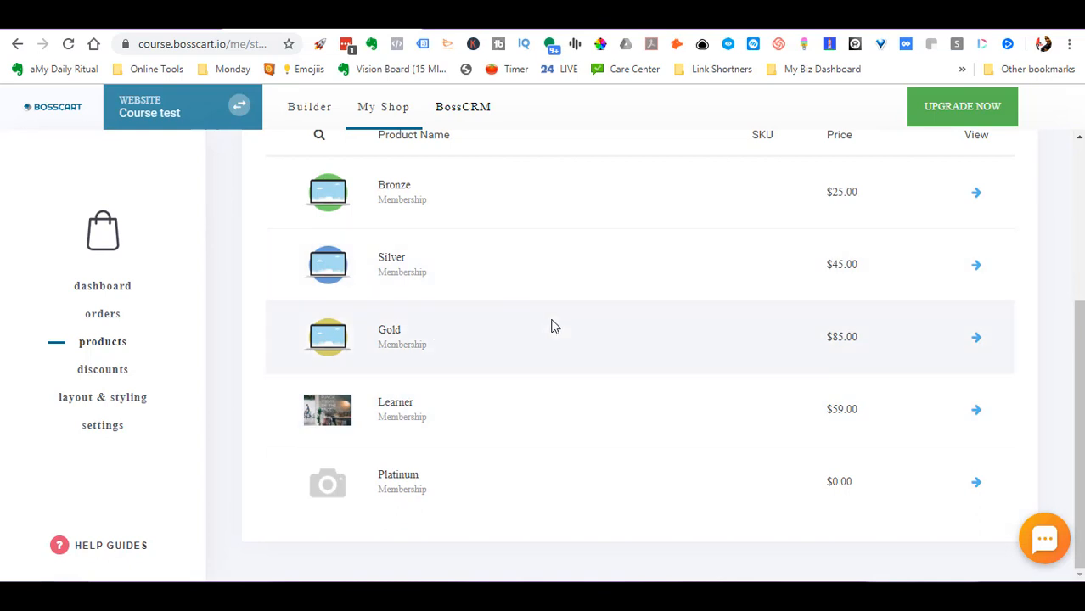
scroll(562, 327, "up", 3)
left_click_drag(1079, 330, 1079, 489)
scroll(986, 337, "up", 3)
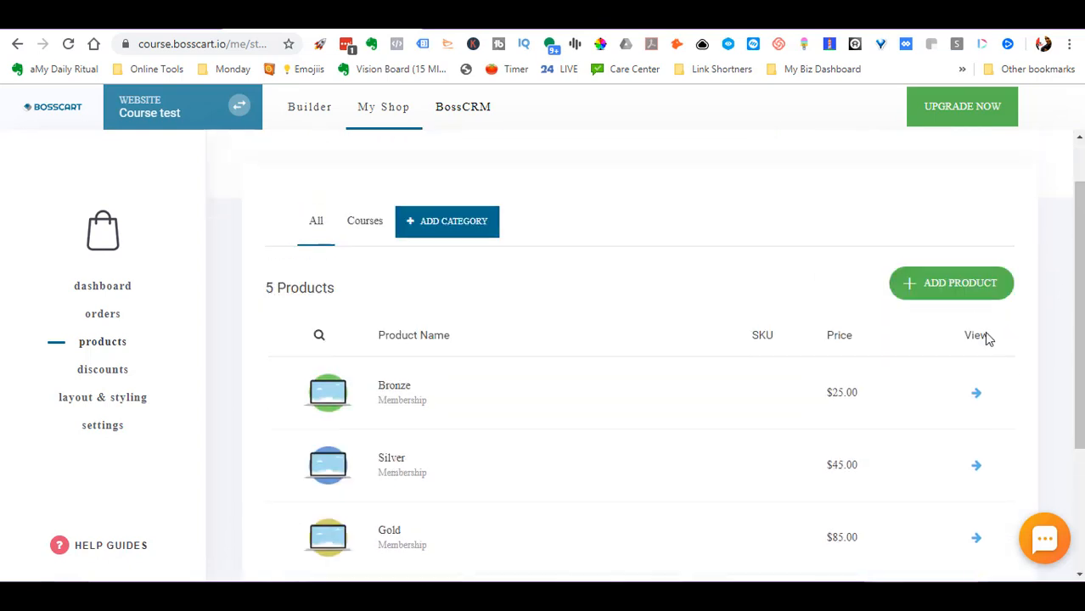
left_click(937, 285)
left_click(281, 227)
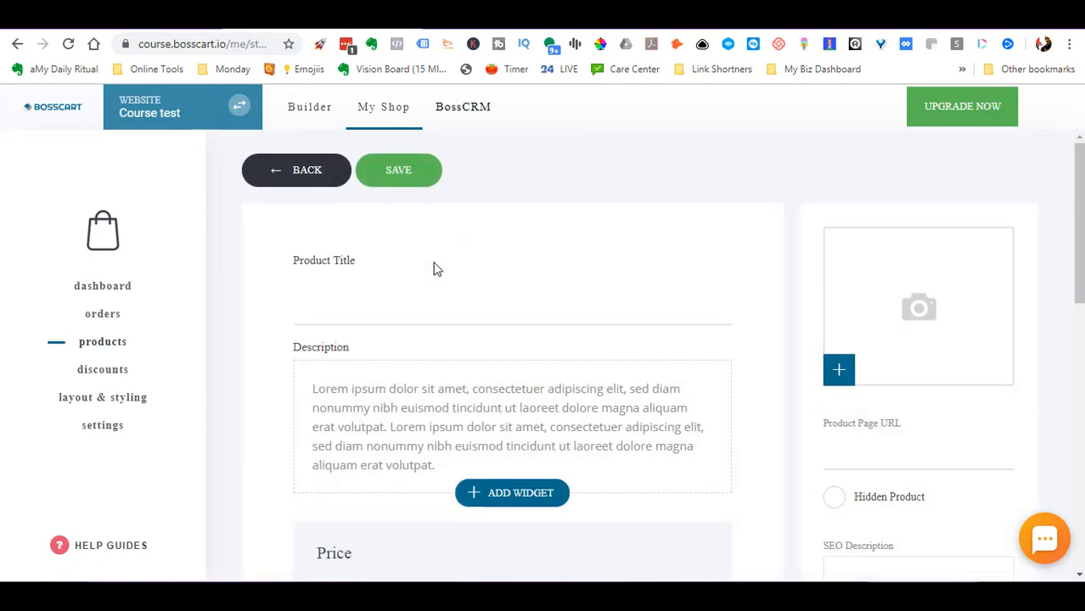
Step: Title the new product "Tst" and set its price to $100
left_click(395, 294)
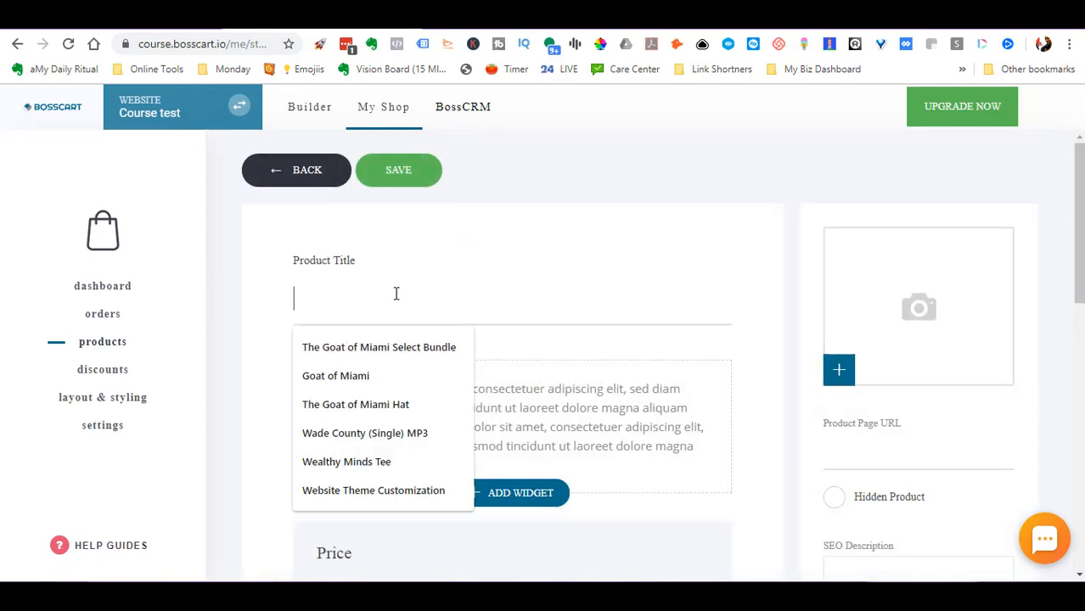
type("Tst")
double_click(255, 380)
scroll(468, 383, "down", 9)
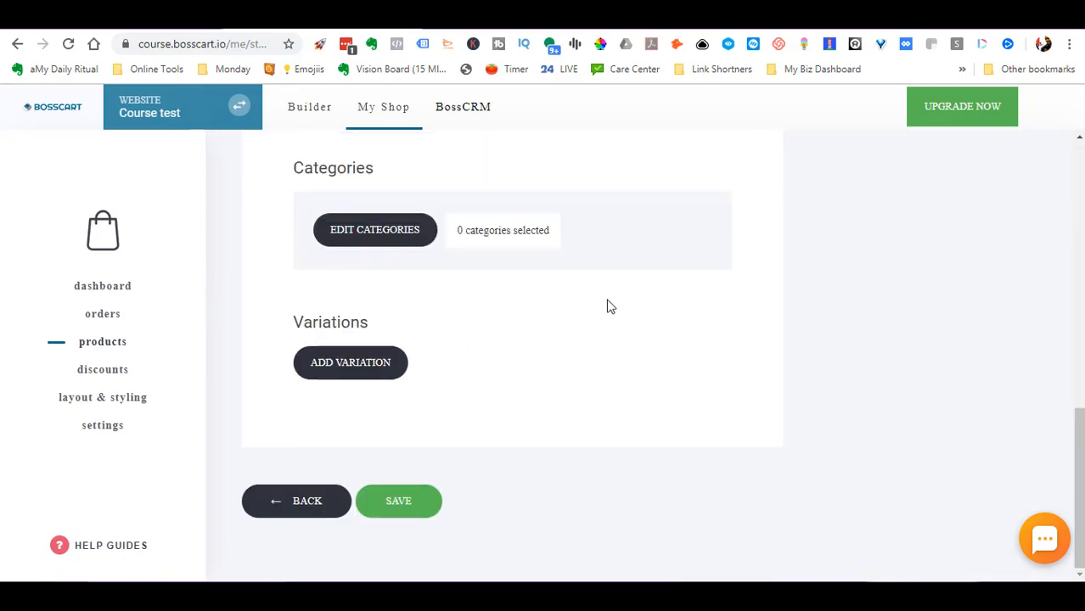
scroll(608, 305, "up", 9)
scroll(386, 236, "down", 4)
left_click_drag(385, 235, 274, 233)
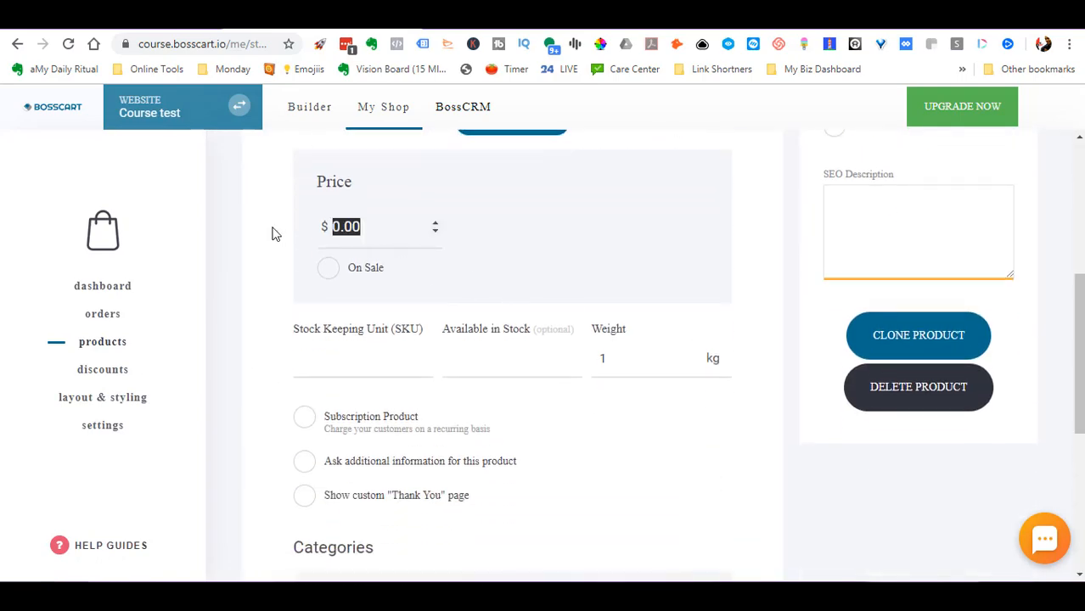
type("100")
left_click(316, 302)
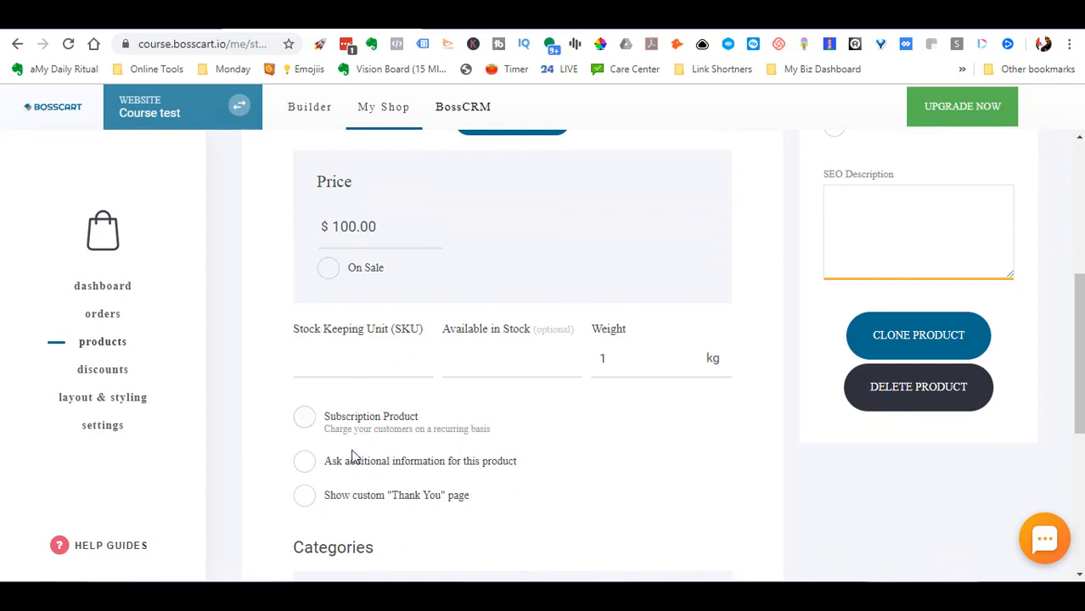
Step: Try to save the product without assigning a category
scroll(685, 481, "down", 3)
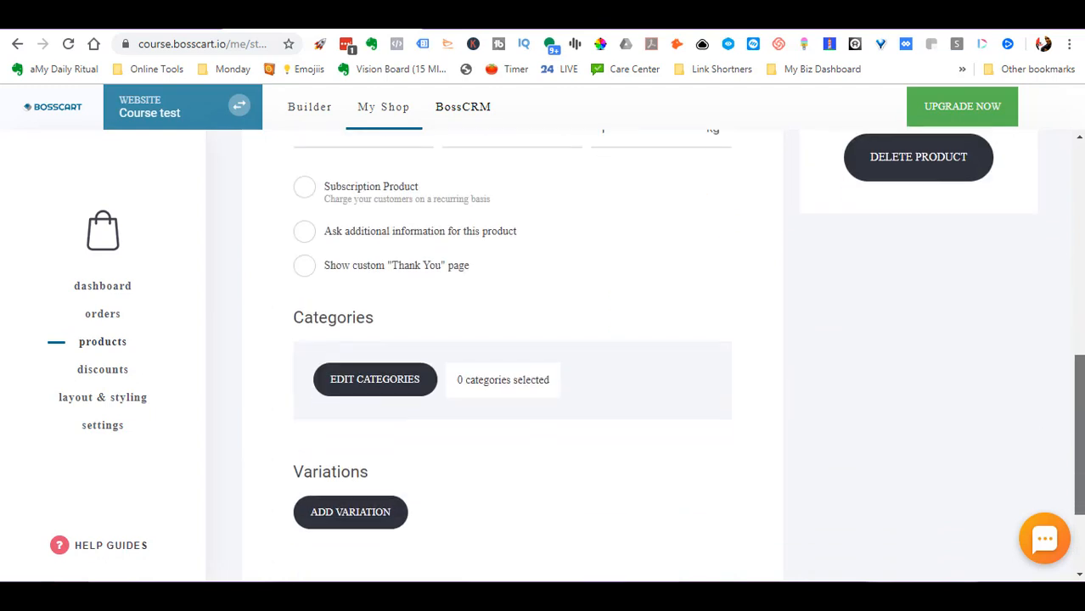
scroll(860, 482, "down", 1)
left_click(417, 563)
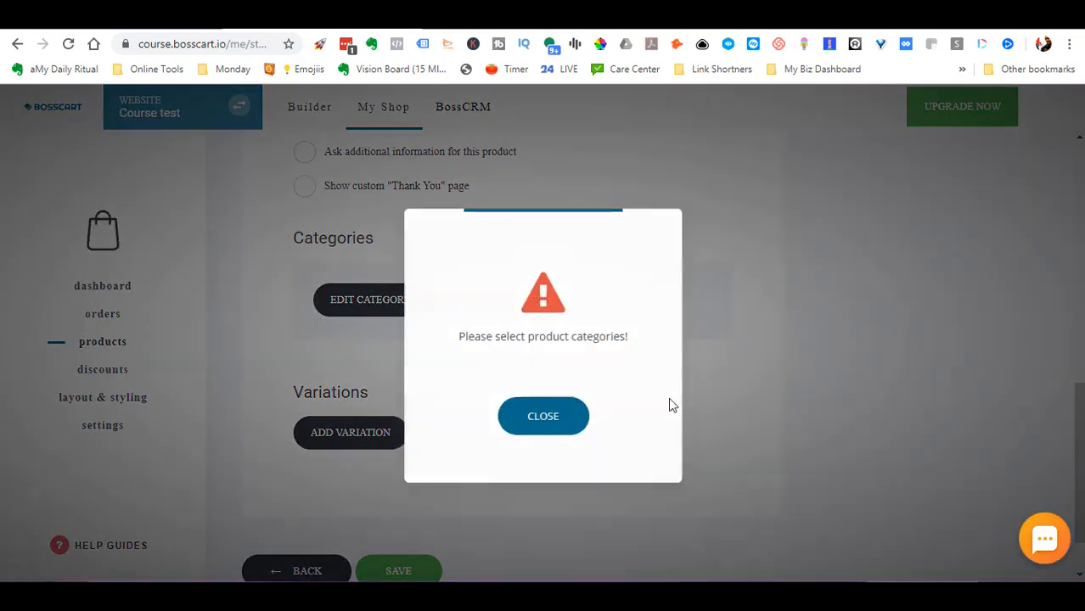
left_click(528, 424)
Step: Create a product category named "Physical", keep it selected for the product, and save the product
left_click(377, 311)
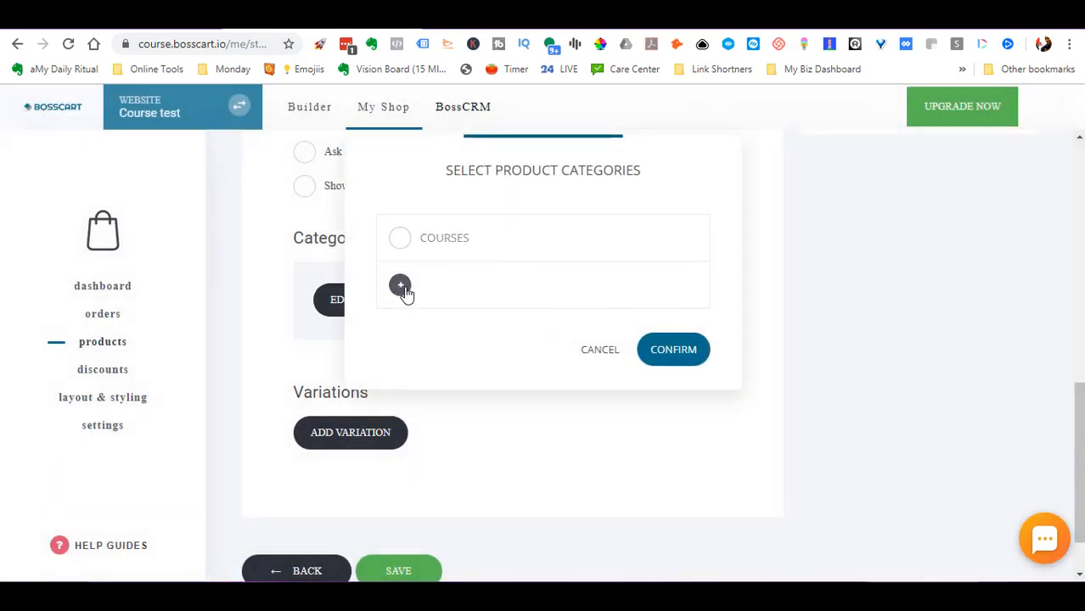
left_click(401, 286)
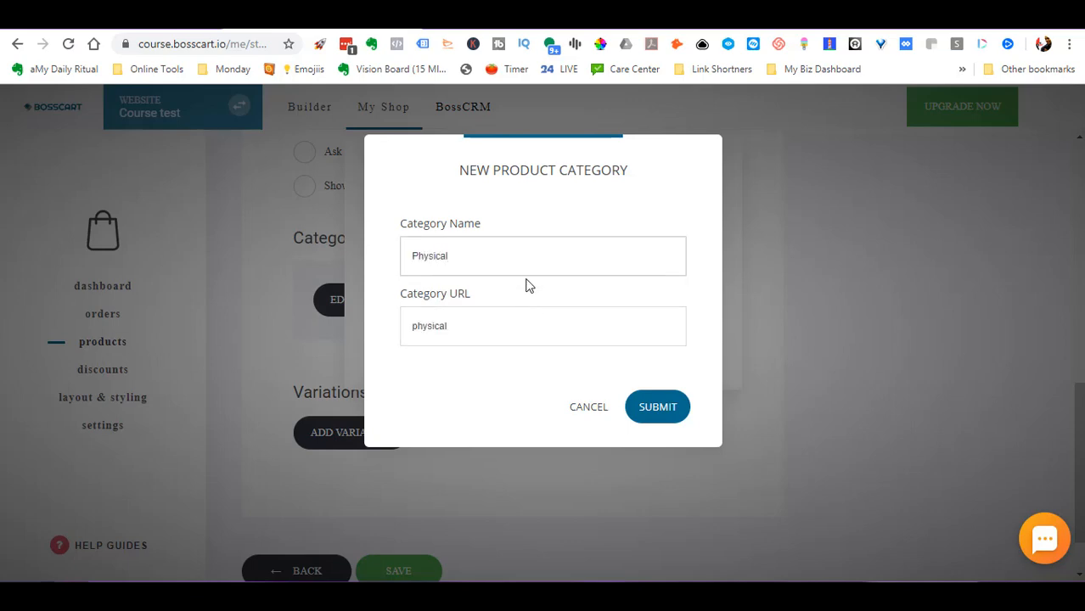
left_click(662, 404)
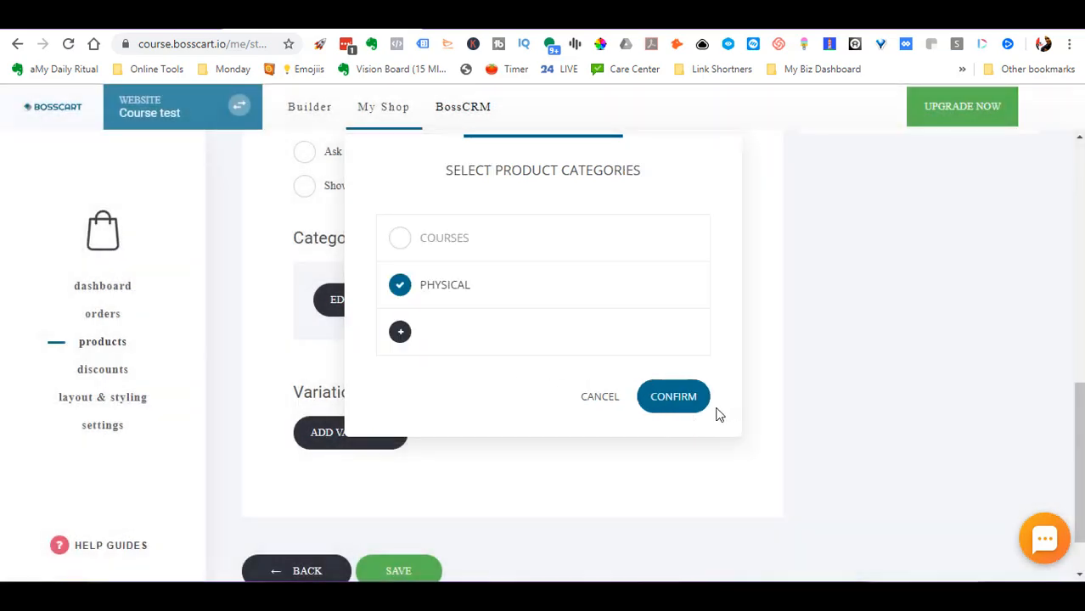
left_click(675, 399)
left_click(404, 554)
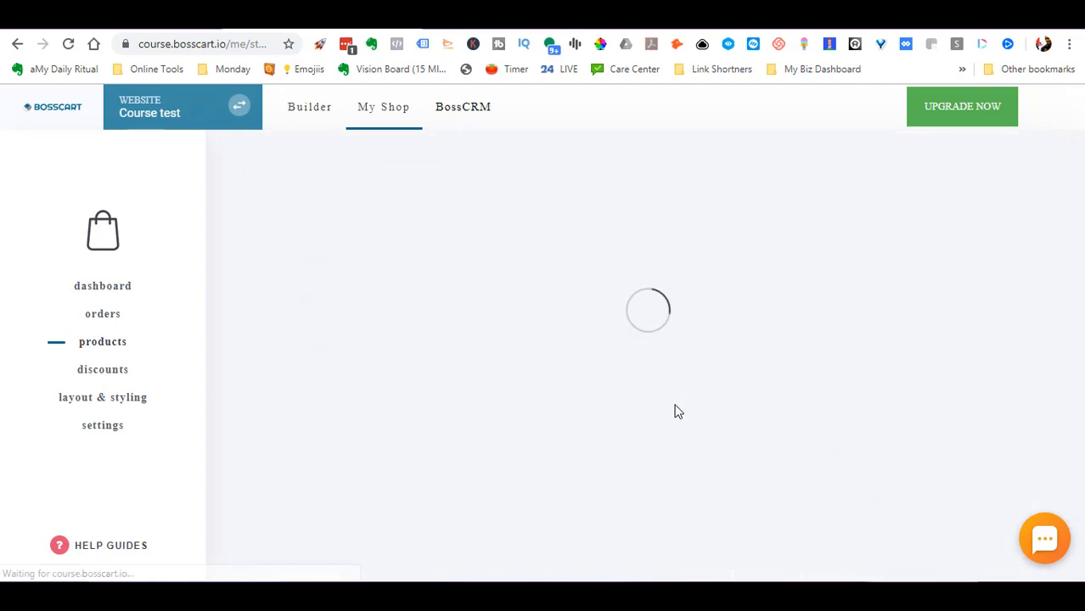
scroll(600, 352, "down", 4)
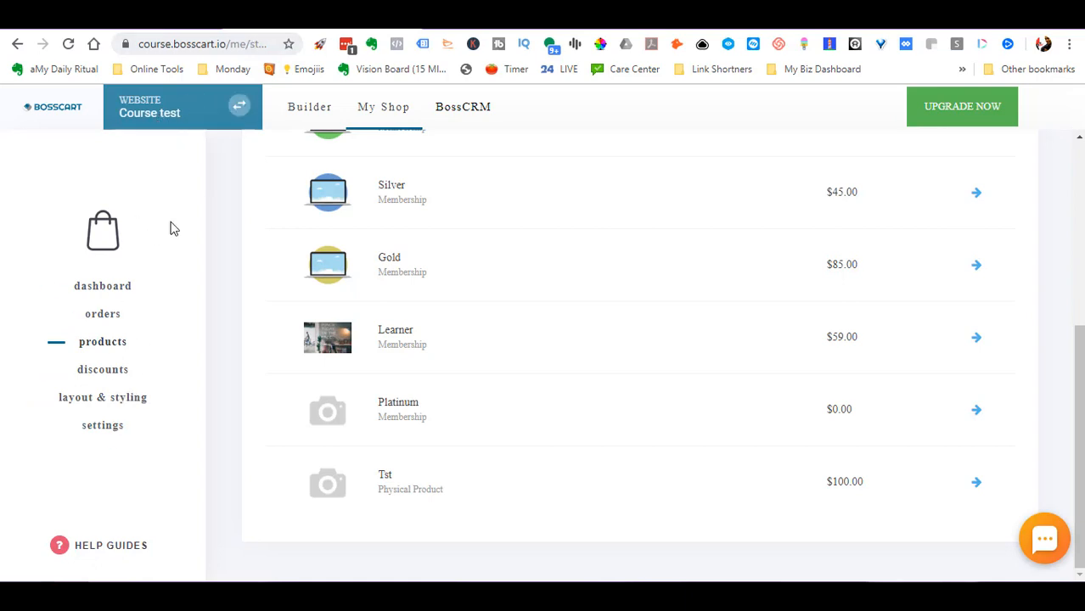
Step: Open the website's public store at course.bosscart.io/store, continuing past the trial notice to the site
left_click(308, 110)
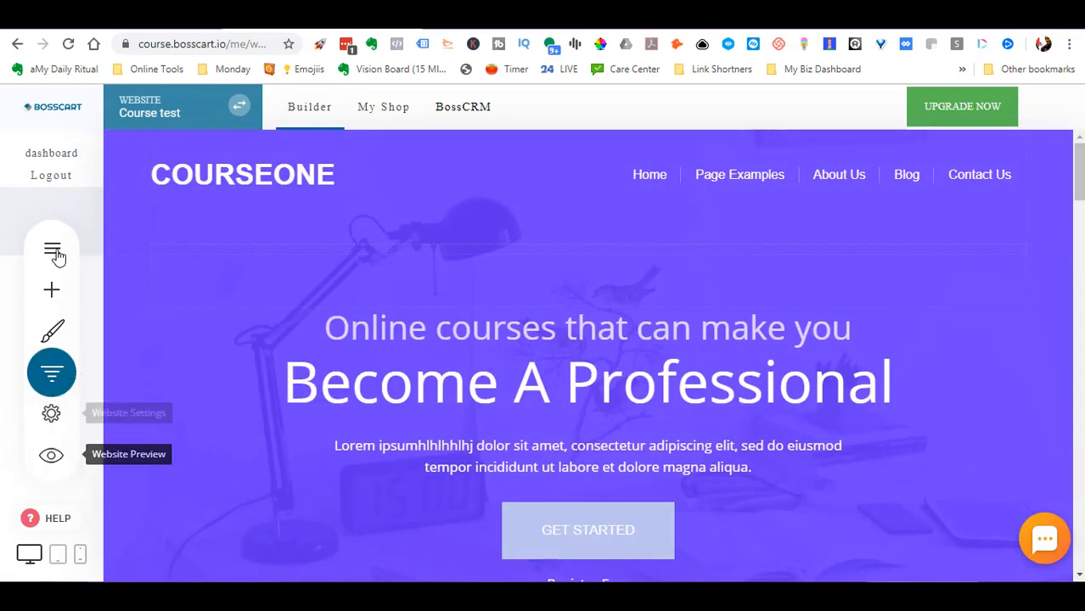
left_click(53, 249)
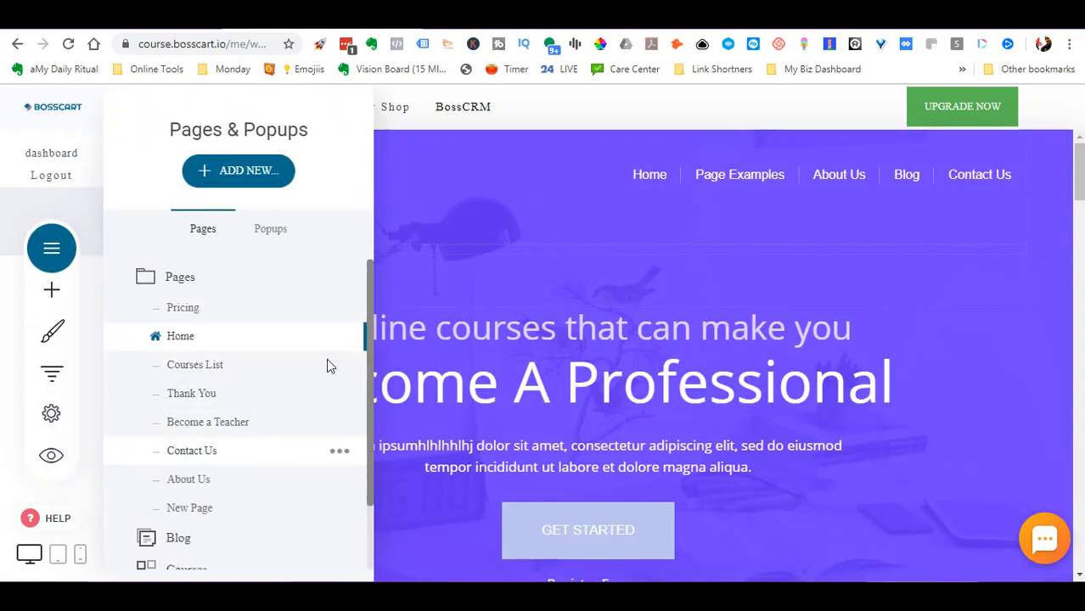
left_click(222, 49)
left_click(228, 45)
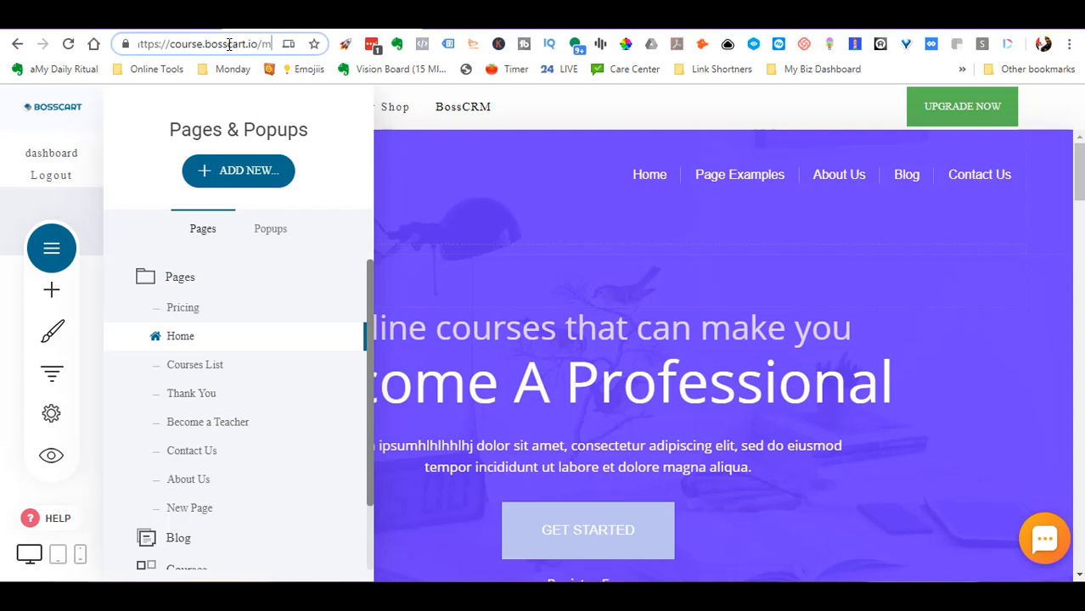
key("shift+End")
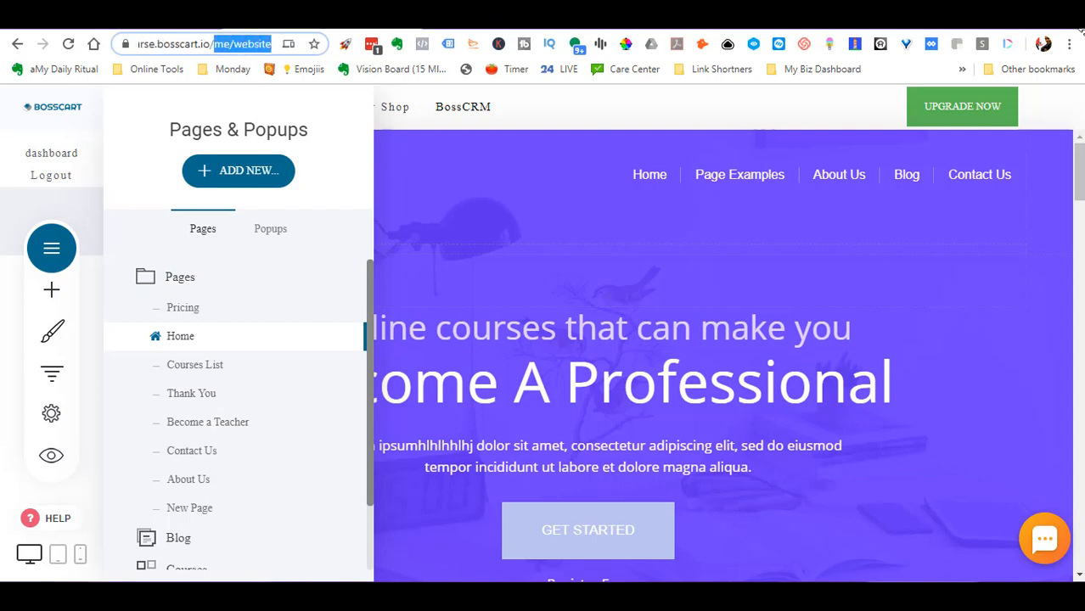
type("store")
key("Return")
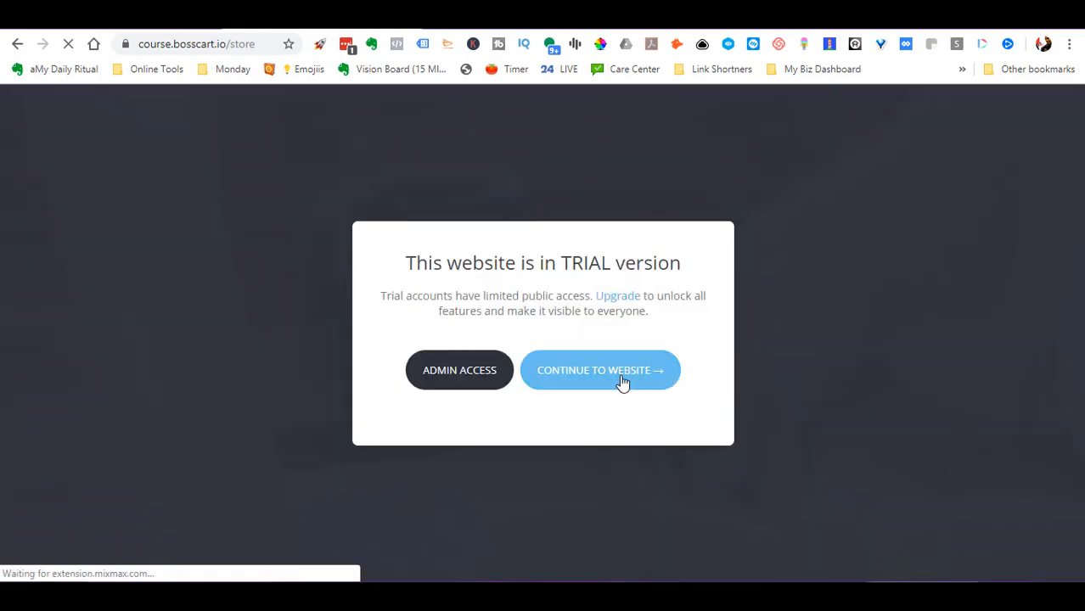
left_click(620, 374)
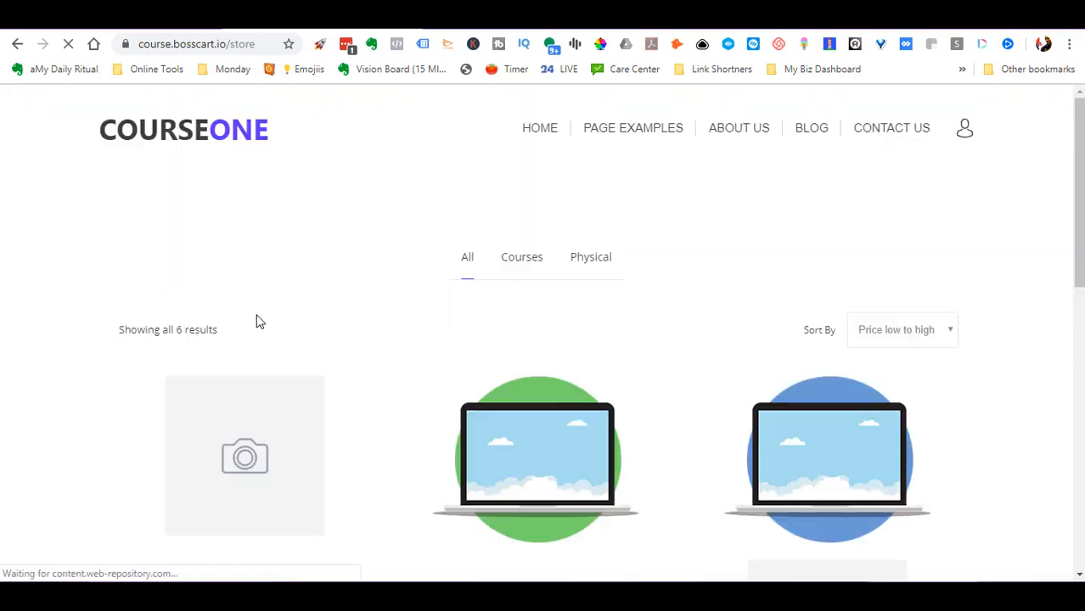
Step: Find the Tst product in the store listing and open its product page
scroll(849, 281, "down", 3)
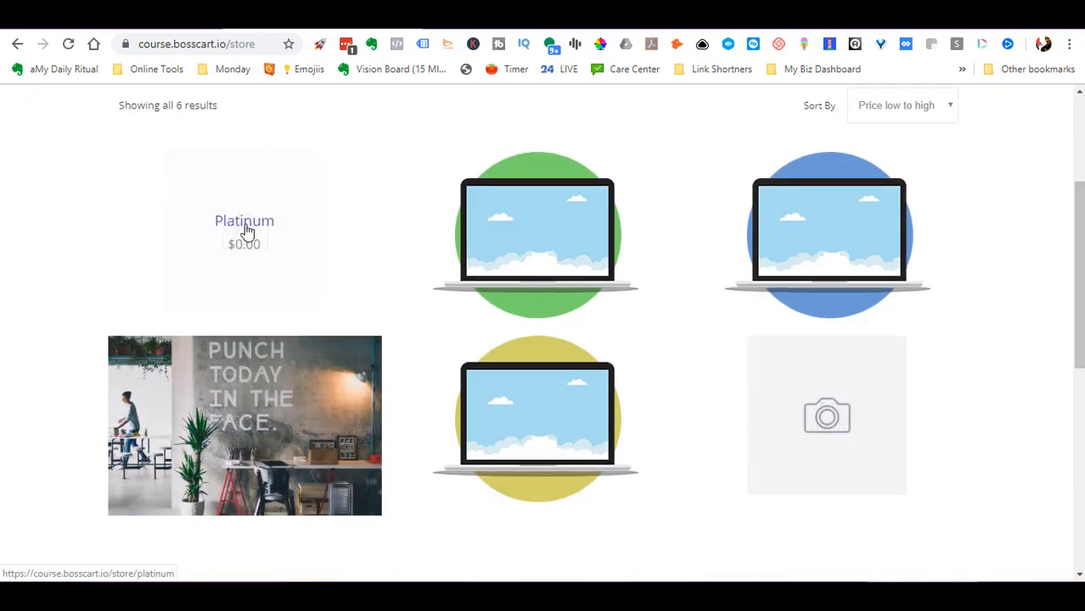
scroll(903, 334, "down", 4)
scroll(903, 335, "up", 1)
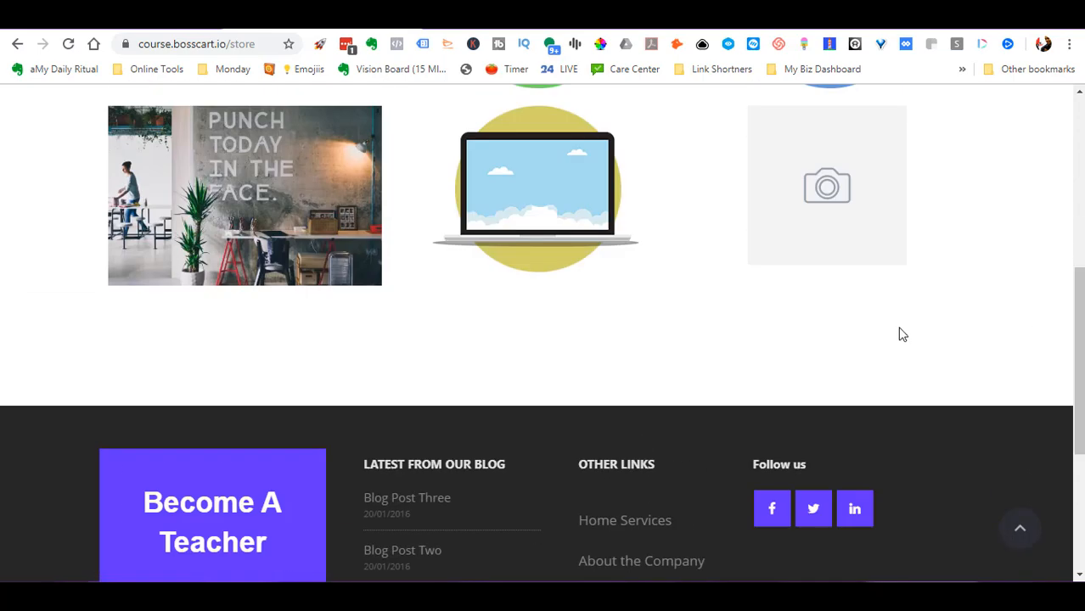
mouse_move(824, 190)
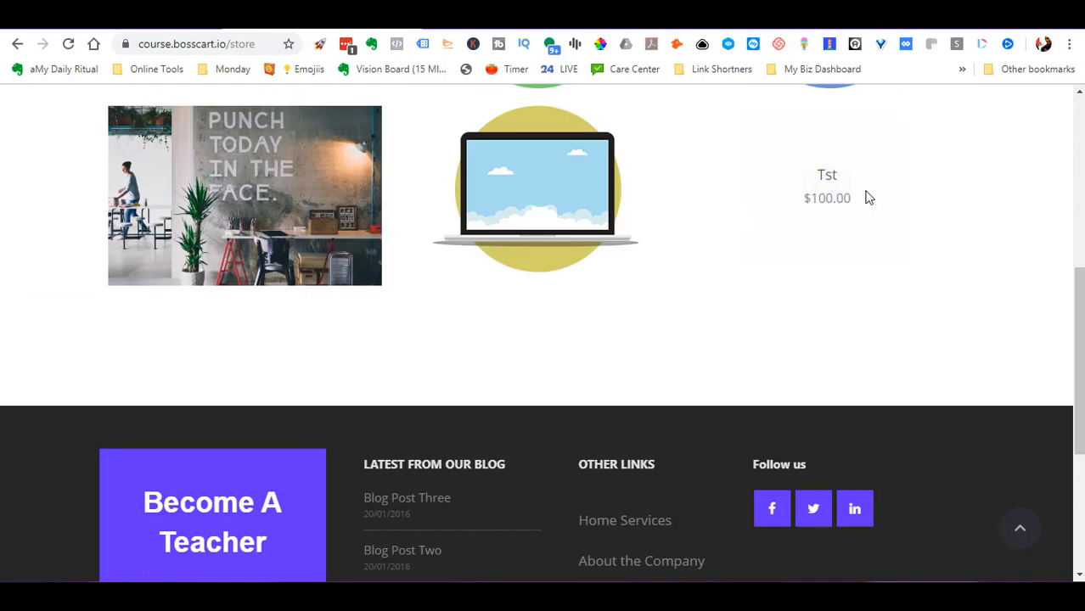
scroll(881, 293, "up", 1)
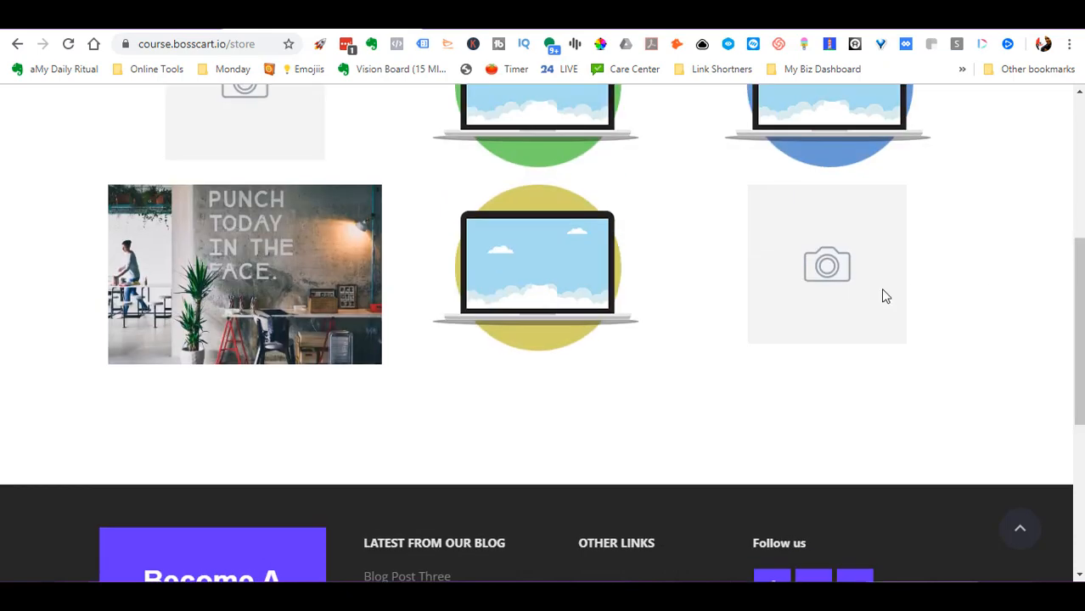
left_click(821, 282)
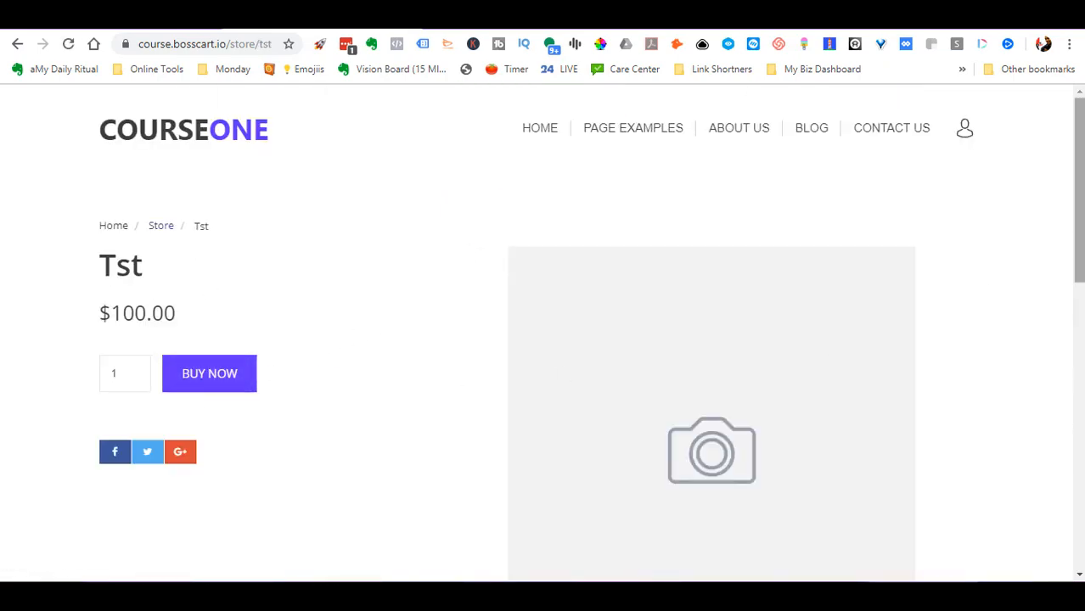
Step: Buy one unit of the Tst product, proceeding to the checkout page
scroll(257, 374, "down", 2)
scroll(250, 298, "up", 1)
left_click(249, 311)
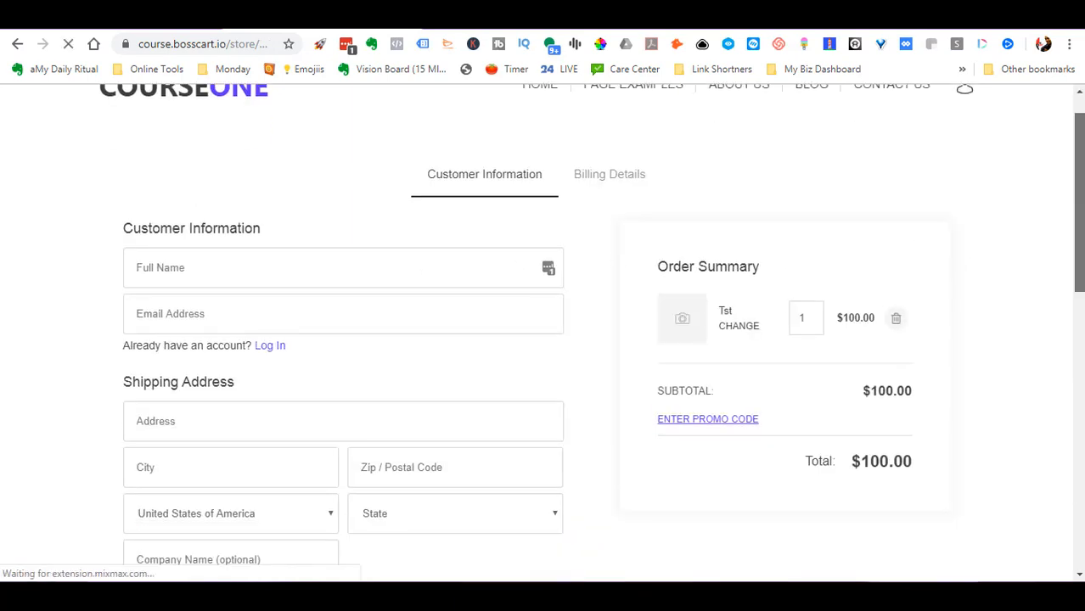
Step: Fill in the customer's full name, email address and US shipping address from the saved autofill details
scroll(73, 261, "down", 3)
scroll(72, 262, "up", 1)
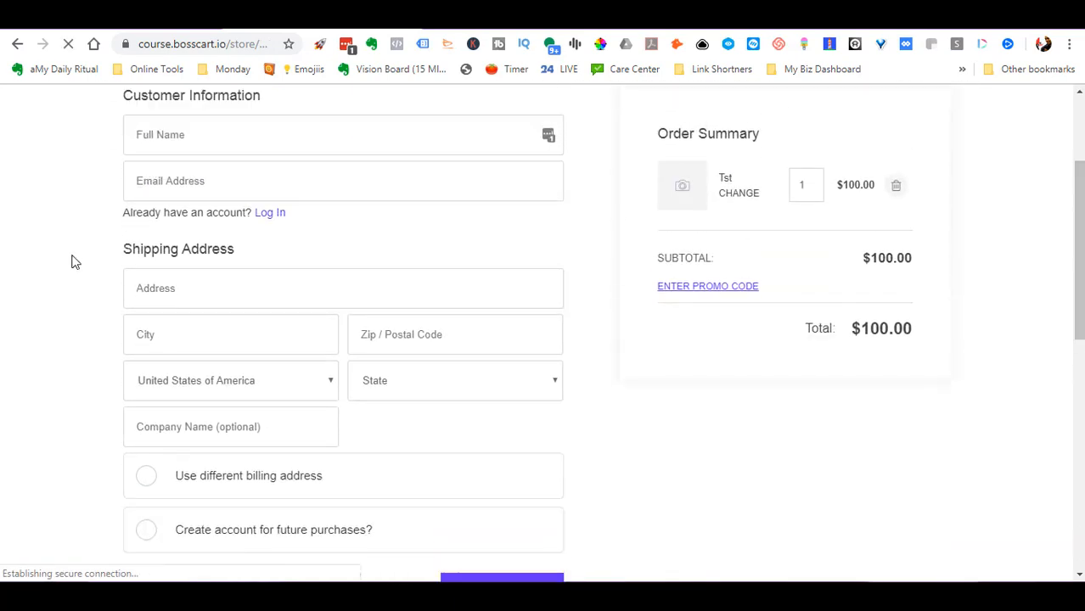
left_click(227, 292)
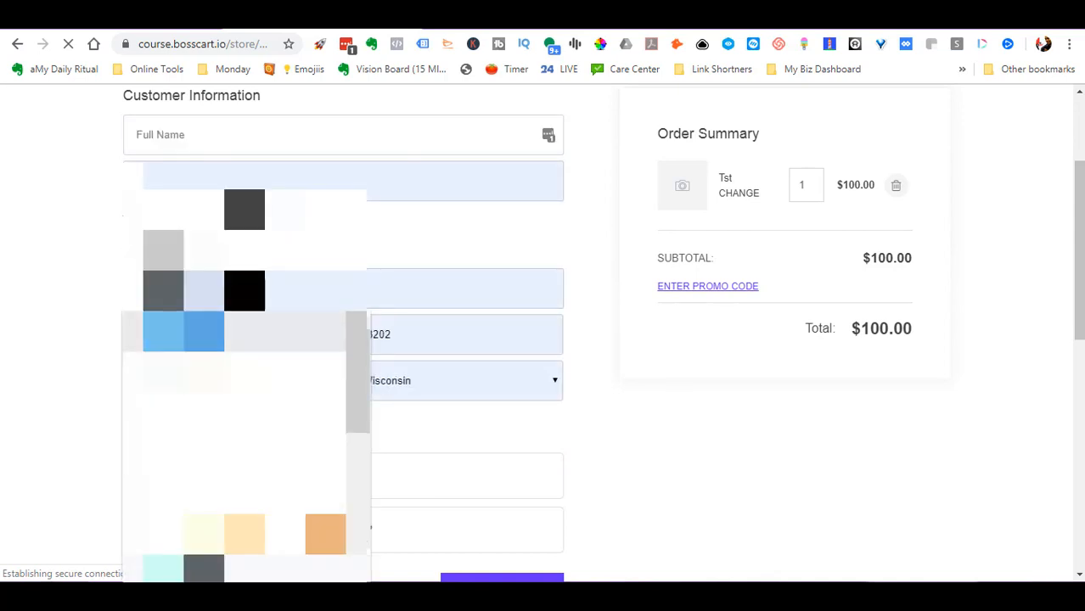
left_click(246, 331)
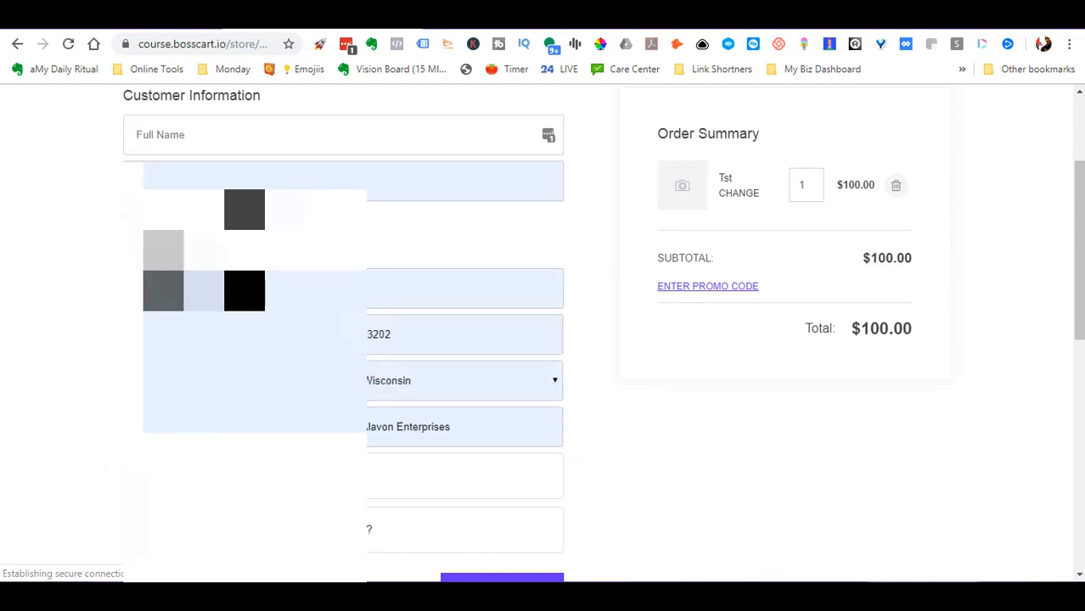
left_click(370, 137)
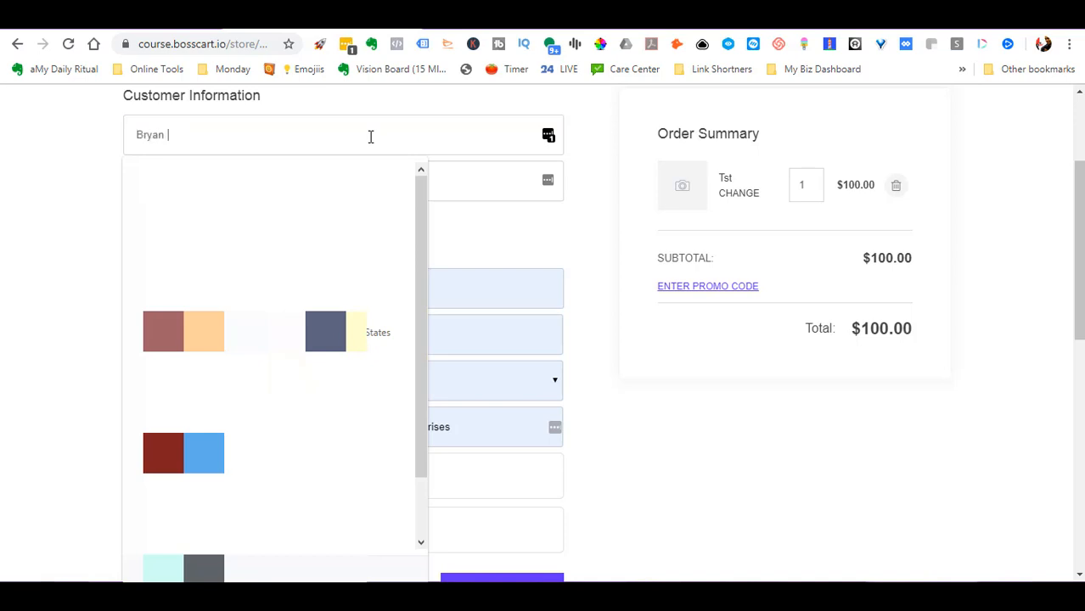
key("Down")
key("Return")
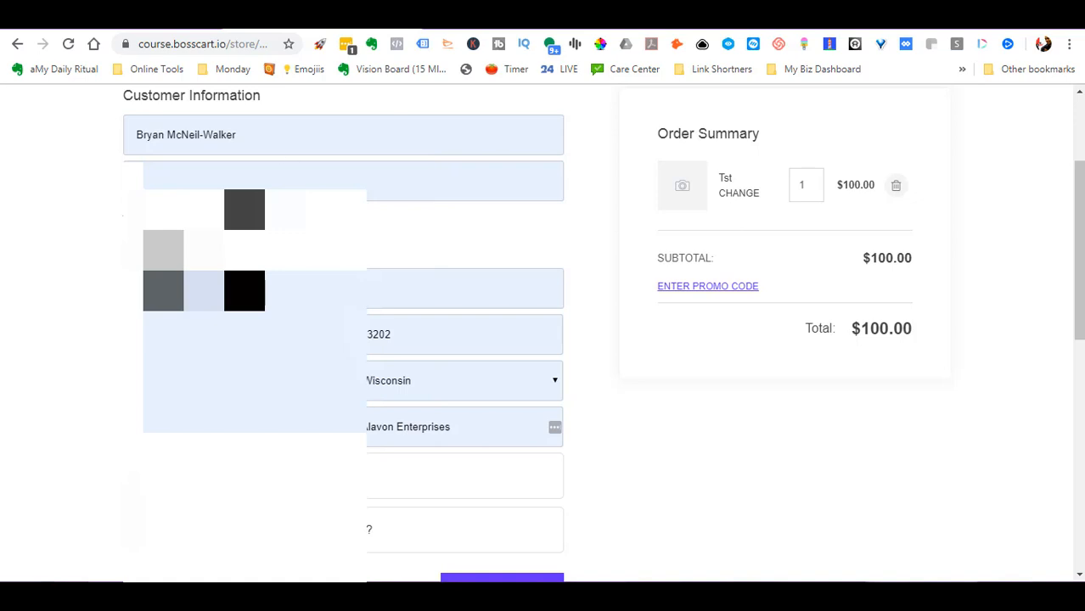
Step: Continue the checkout to the billing details and review the shipping method and order summary
scroll(979, 263, "down", 3)
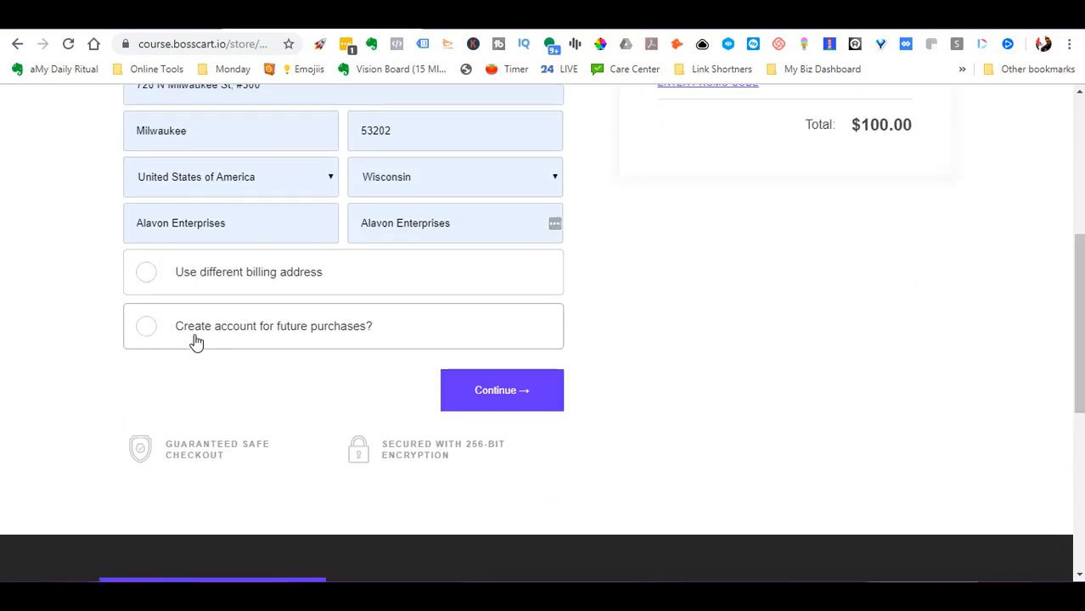
left_click(516, 390)
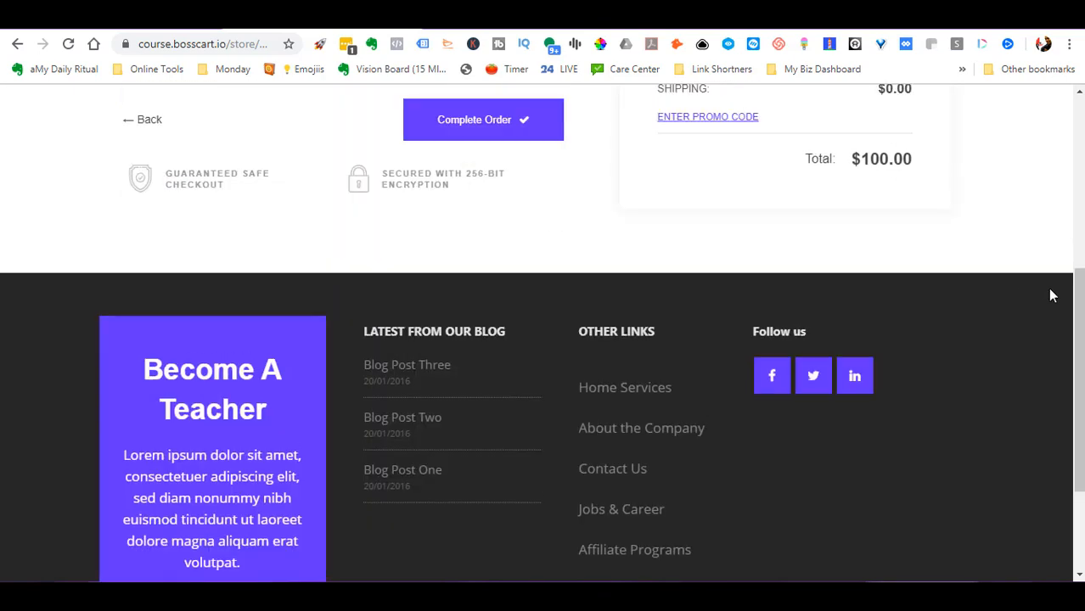
scroll(977, 270, "up", 5)
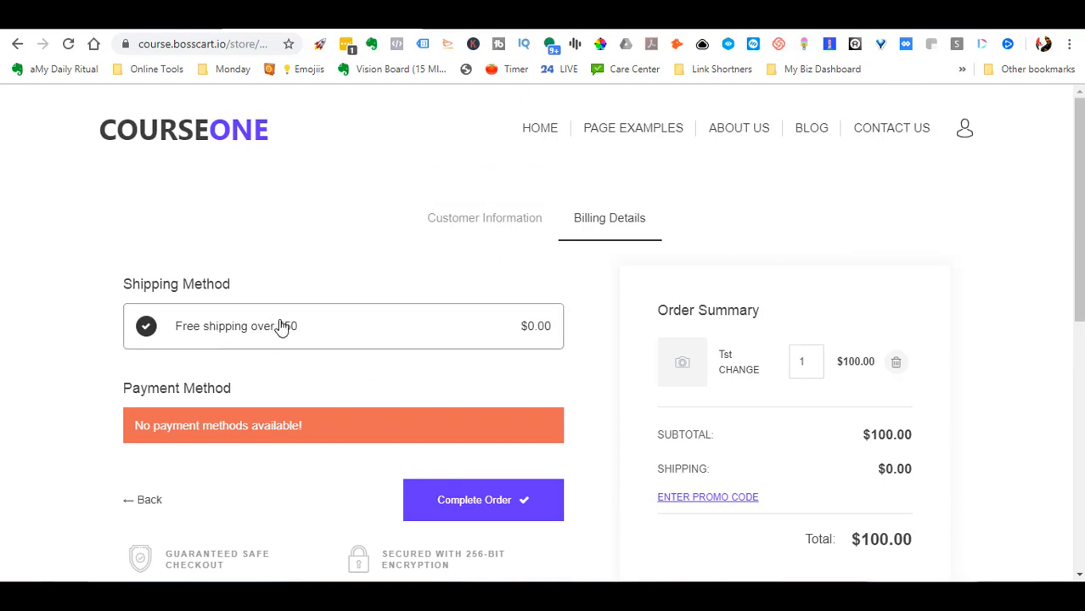
scroll(696, 382, "down", 1)
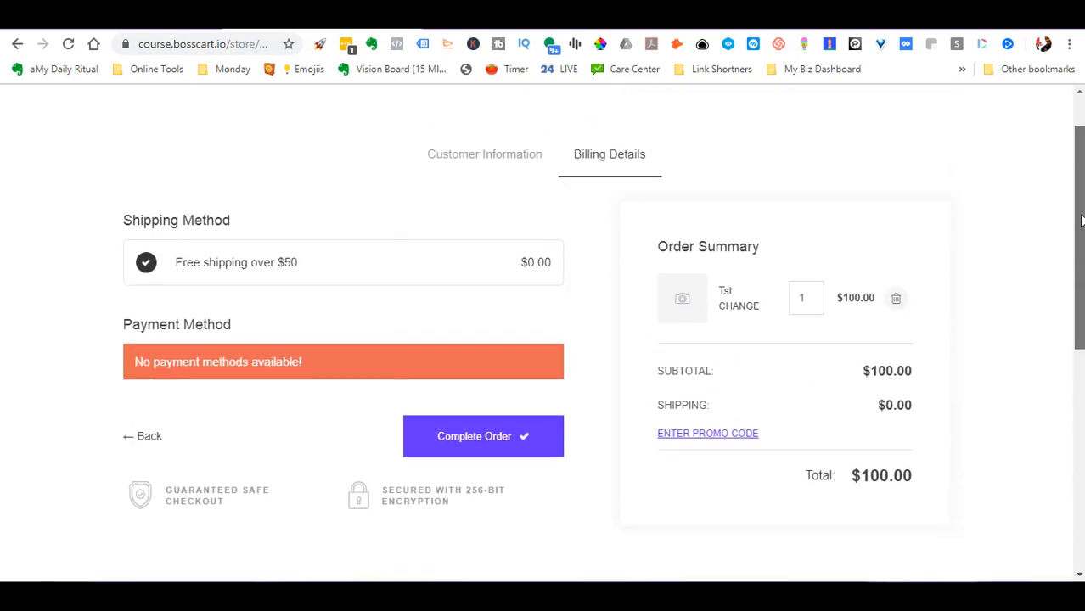
scroll(516, 323, "up", 1)
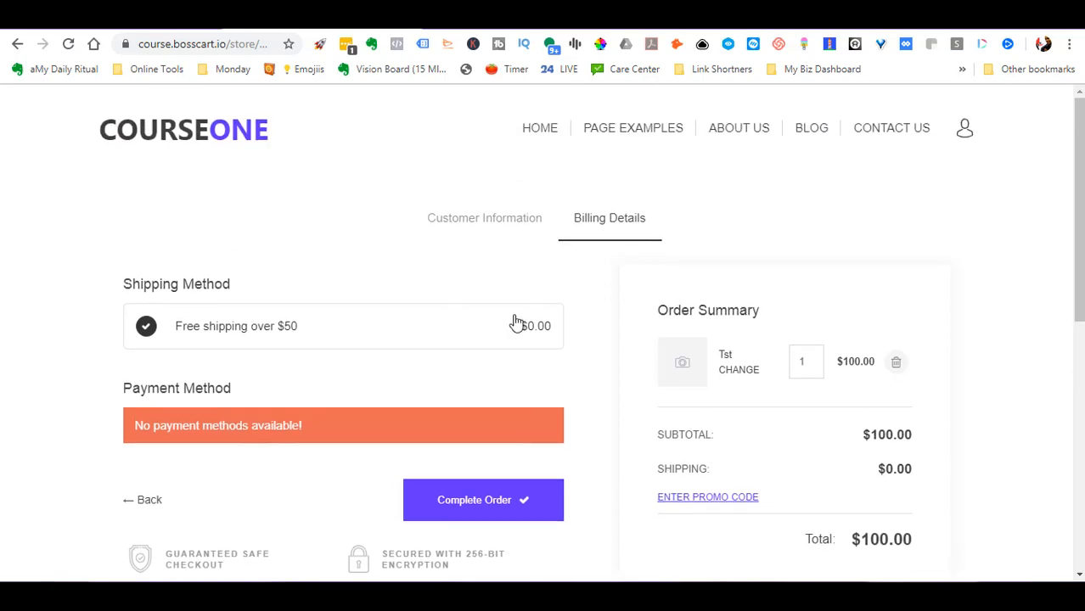
scroll(321, 192, "down", 9)
scroll(321, 192, "up", 9)
Step: Replace the /store/checkout path in the site's web address with /me to load the Bosscart admin area
left_click(231, 44)
left_click(232, 44)
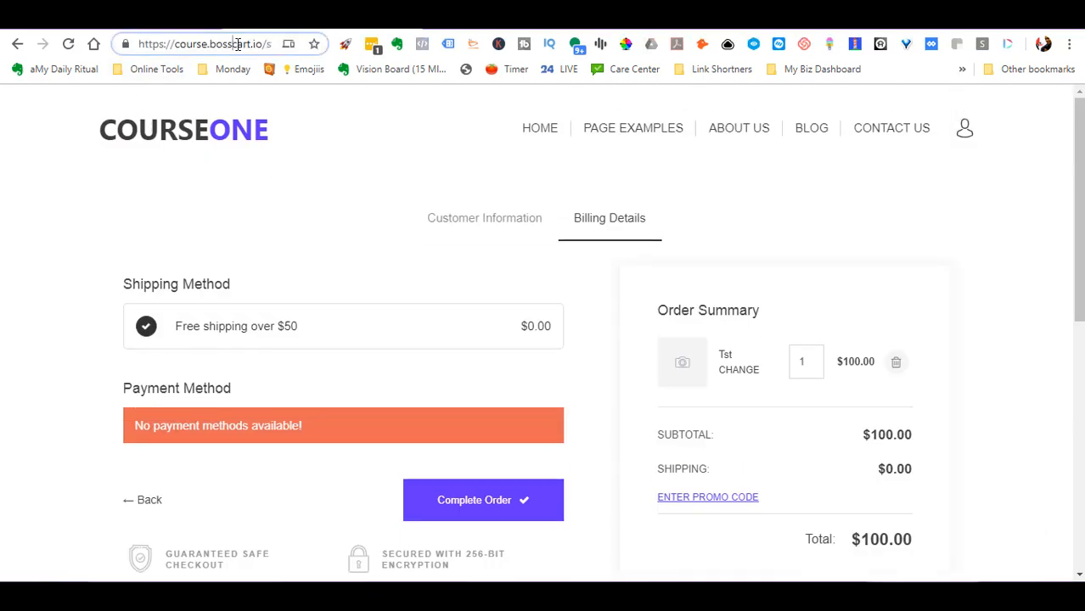
left_click_drag(233, 44, 386, 61)
left_click(208, 44)
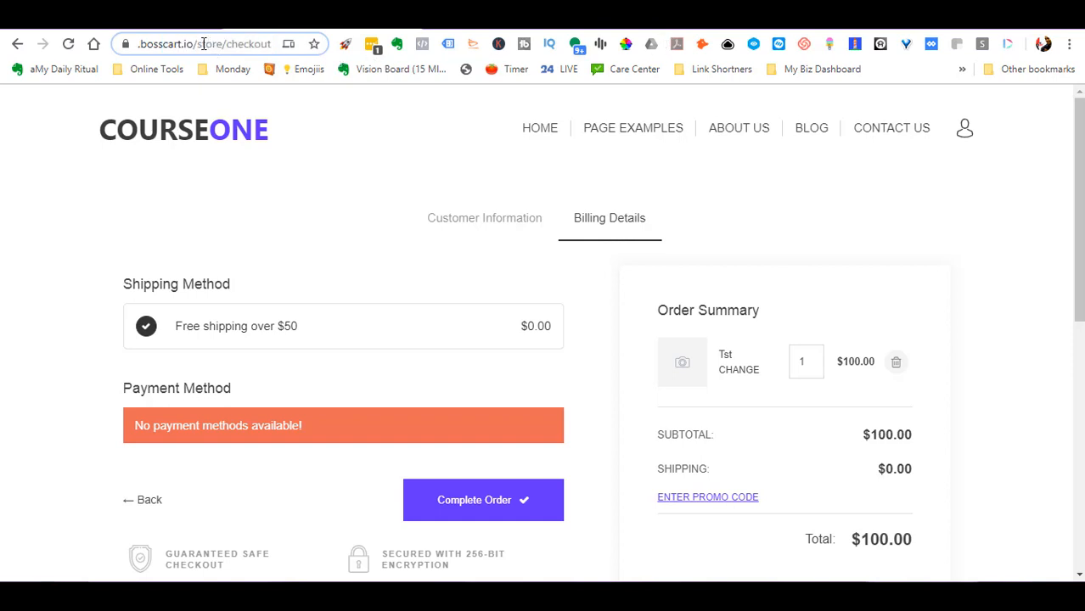
key("shift+End")
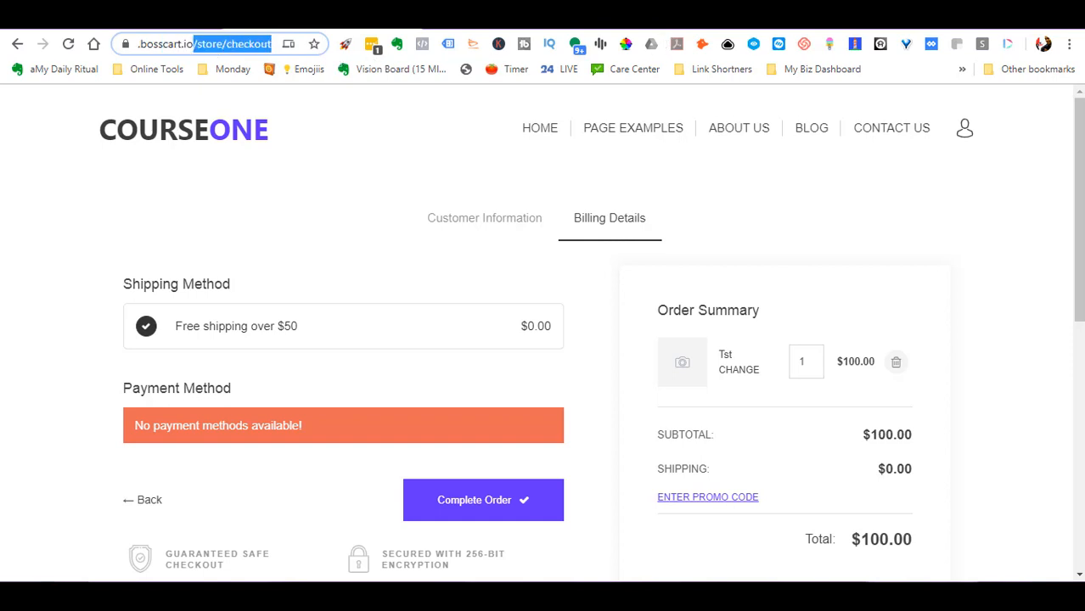
type("/me")
key("Return")
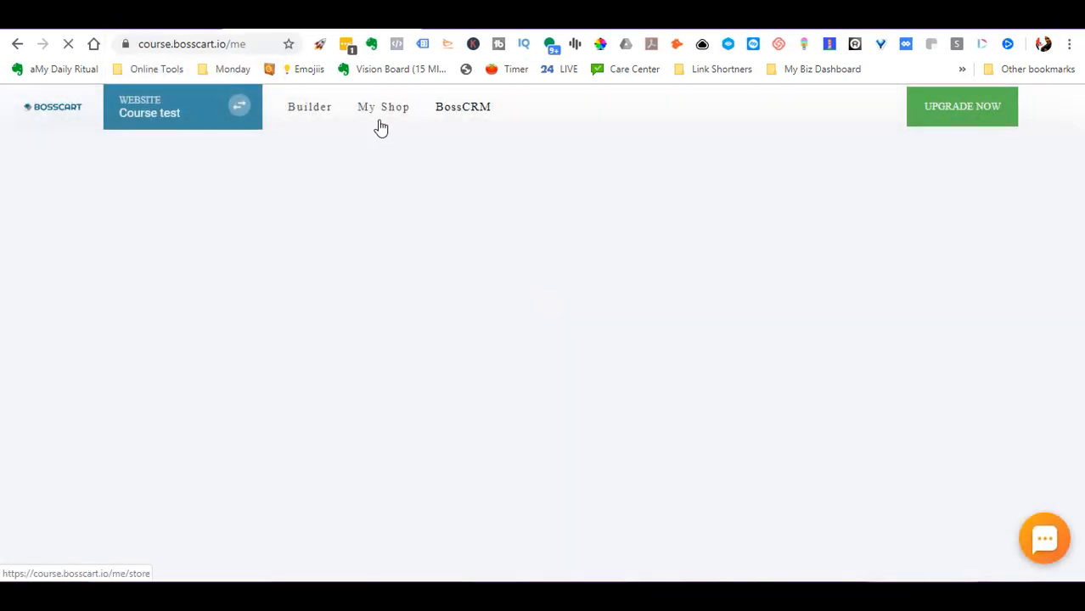
Step: Go to the online store dashboard and open the shipment method settings
left_click(381, 109)
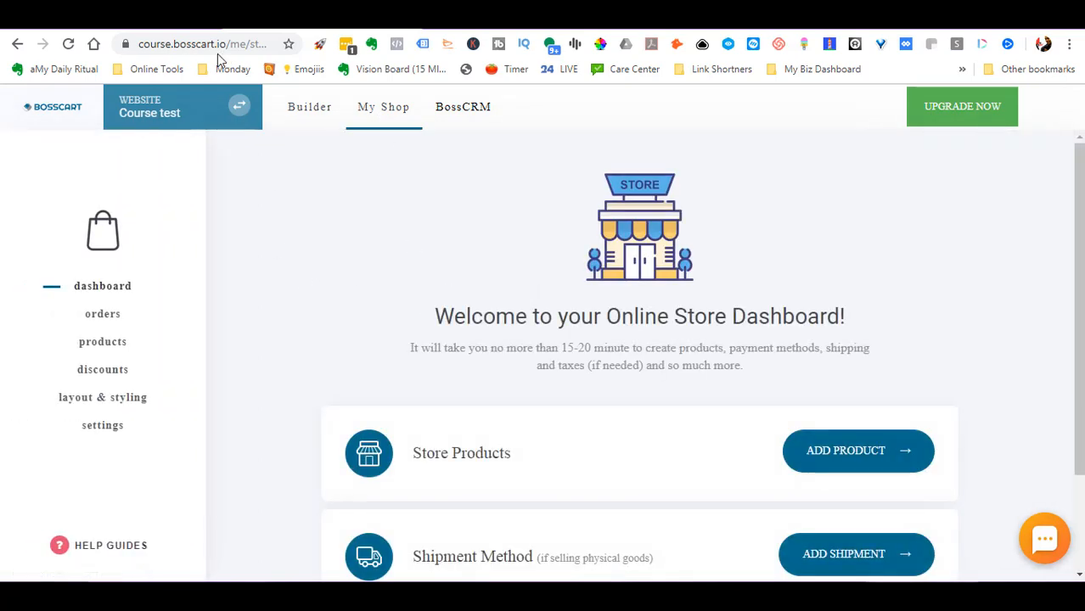
scroll(816, 448, "down", 3)
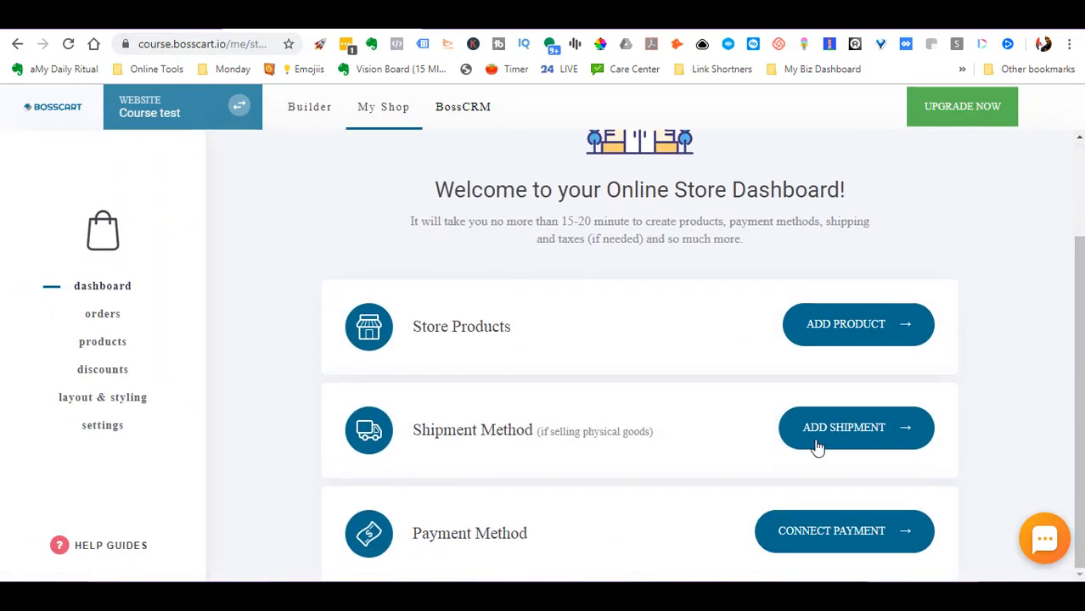
left_click(842, 446)
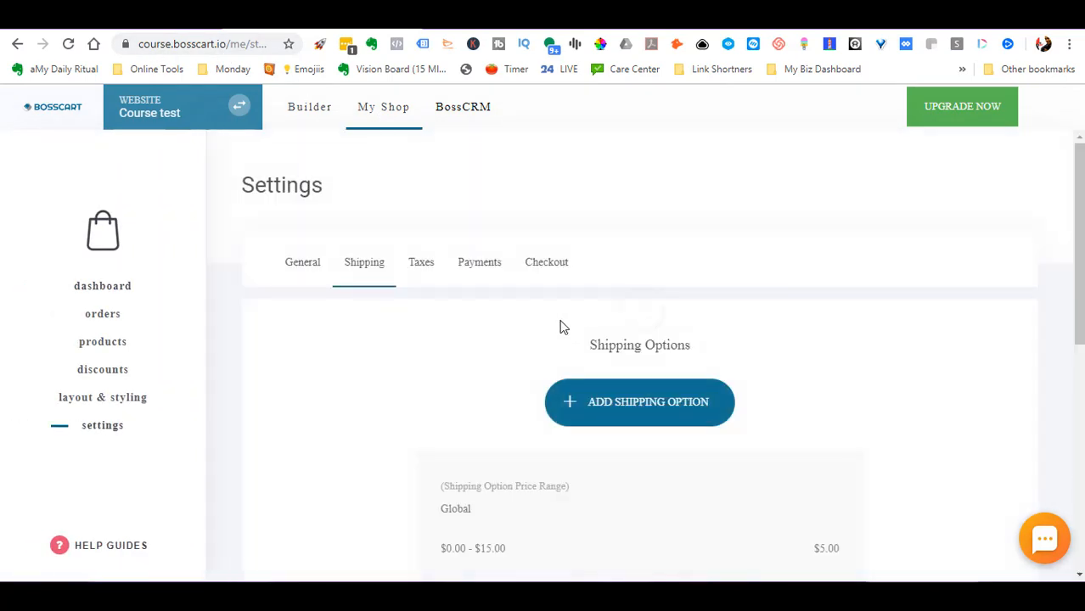
Step: Try basing the Global $0.00 - $15.00 shipping option on Weight Range, and close its settings without saving
scroll(560, 324, "down", 5)
left_click_drag(1079, 409, 1079, 420)
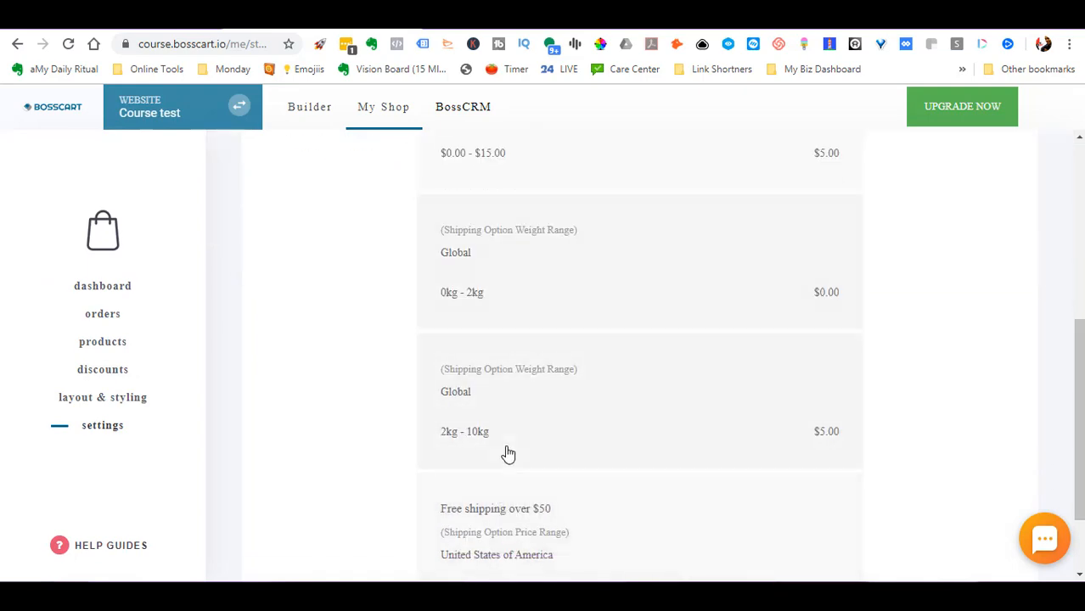
scroll(791, 304, "up", 3)
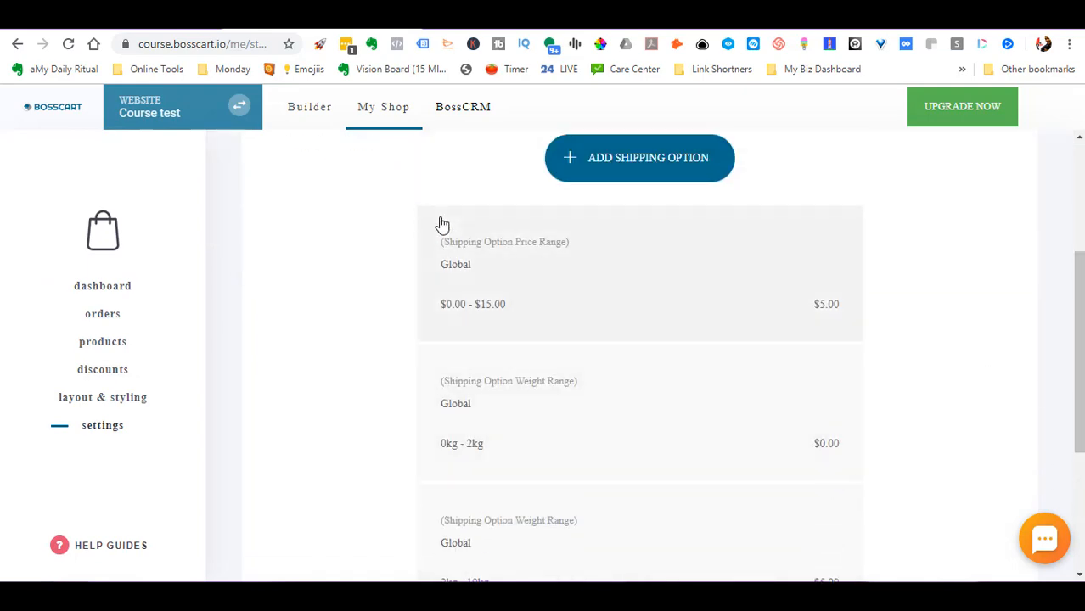
left_click(509, 270)
left_click(496, 287)
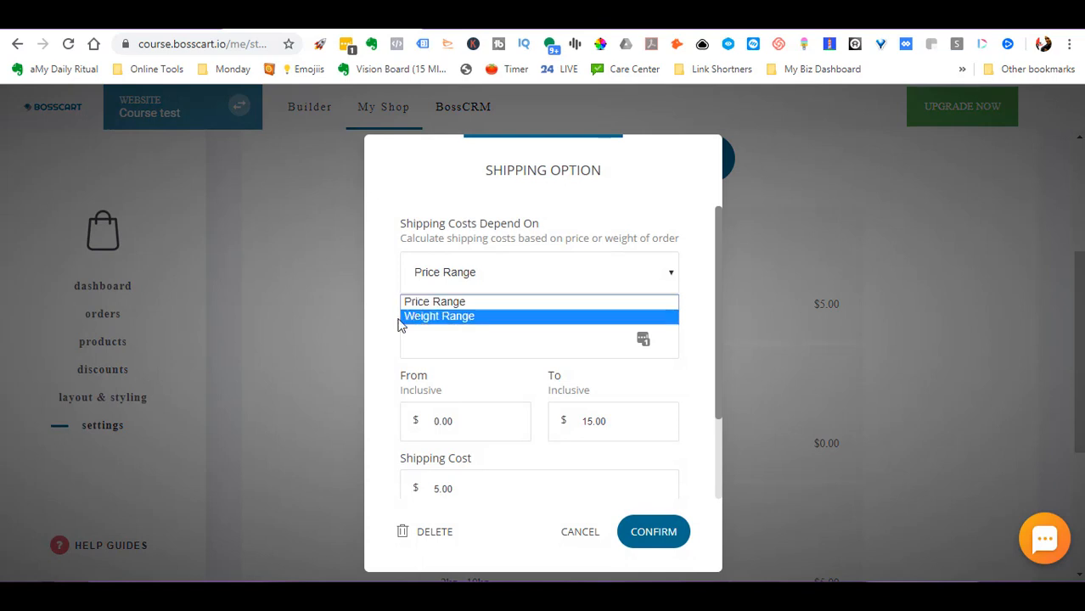
left_click(444, 316)
scroll(512, 379, "down", 1)
scroll(512, 379, "down", 1)
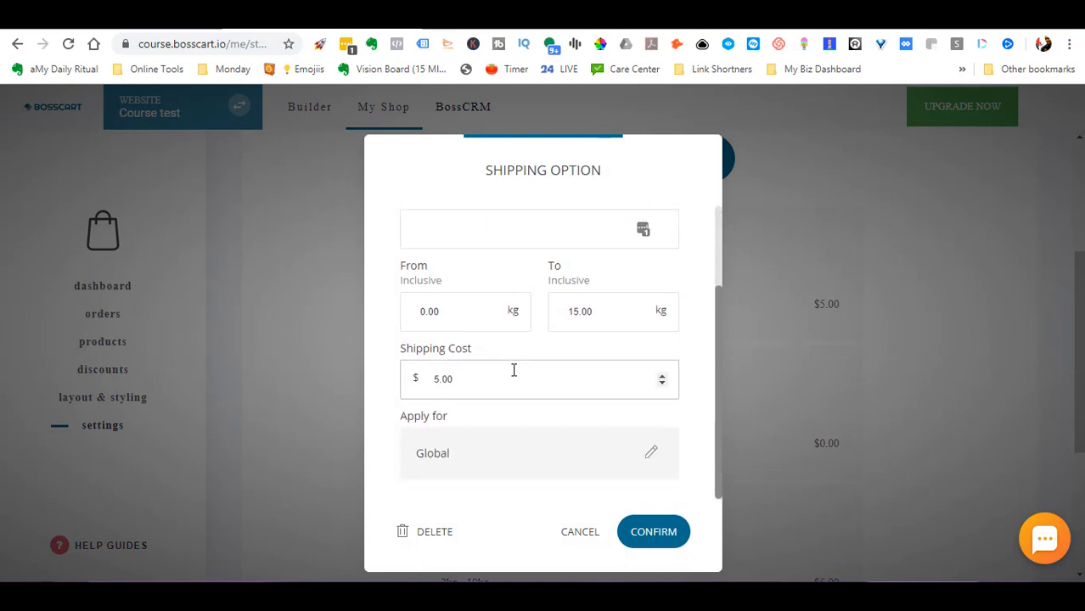
left_click(581, 535)
Step: Look over the remaining shipping options, and examine the store details and currency options in the General settings
scroll(671, 355, "down", 3)
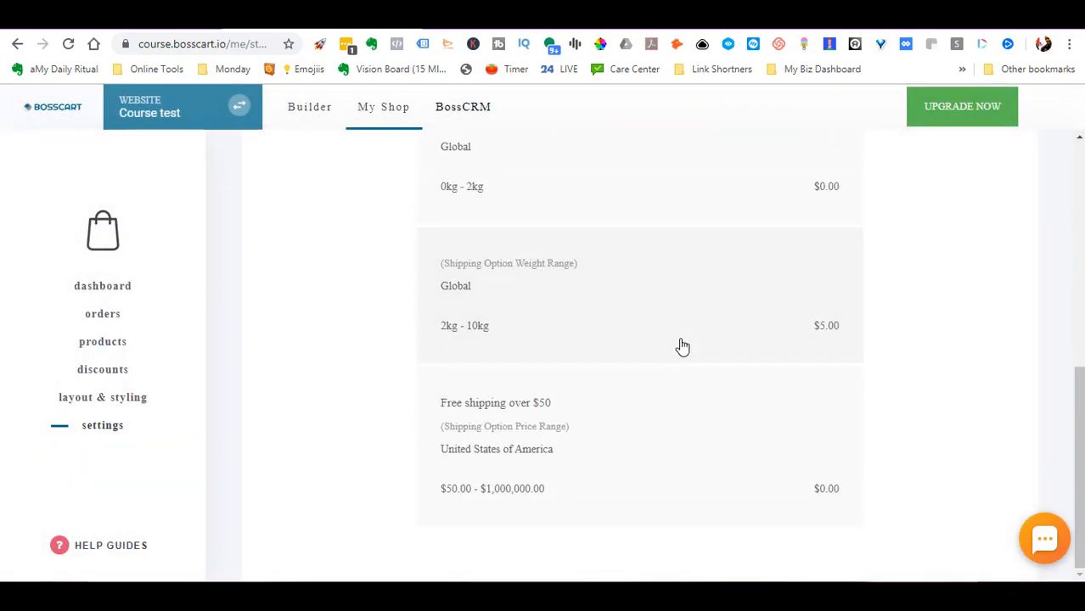
scroll(683, 346, "up", 5)
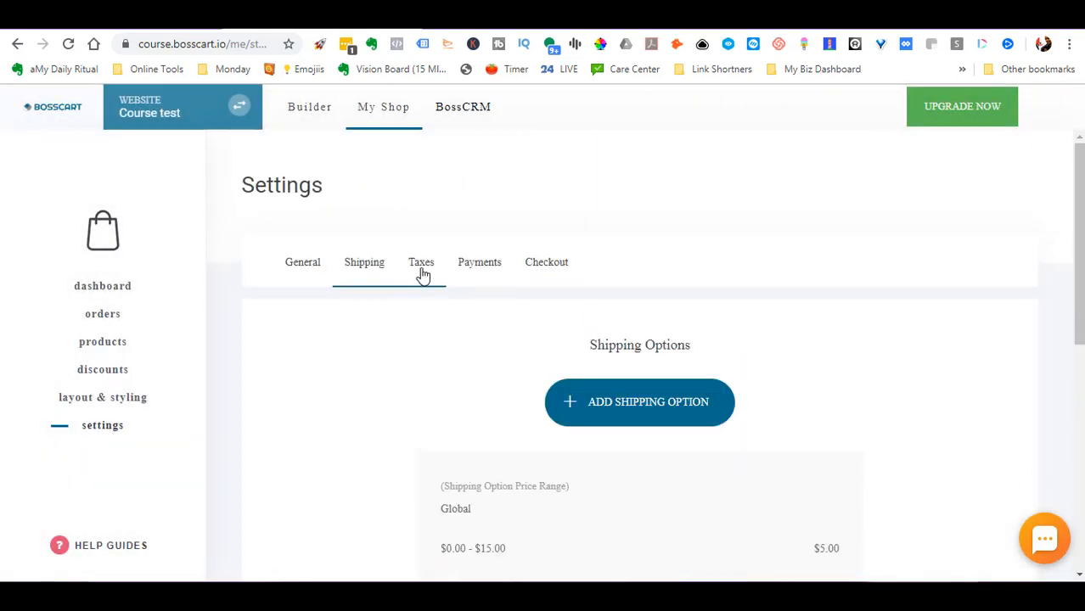
left_click(306, 268)
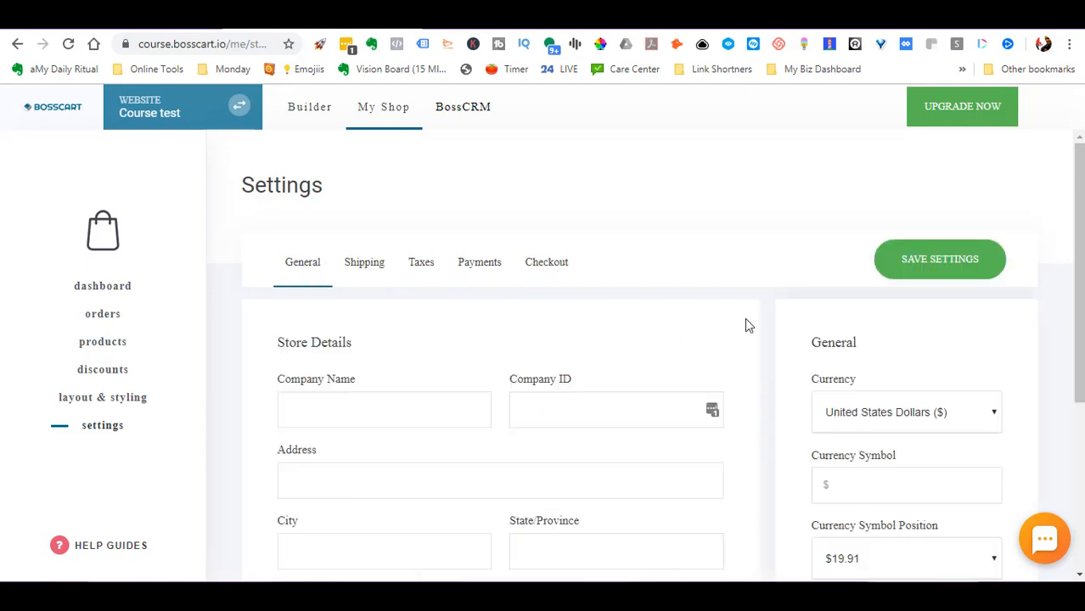
scroll(747, 348, "down", 3)
scroll(731, 348, "up", 3)
scroll(709, 365, "down", 3)
scroll(585, 311, "up", 4)
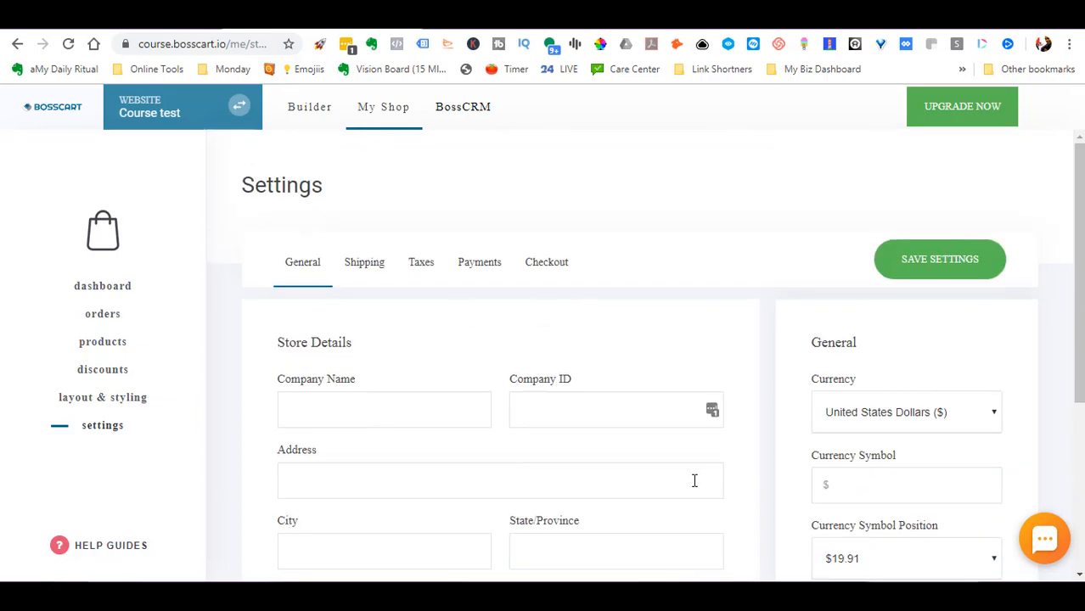